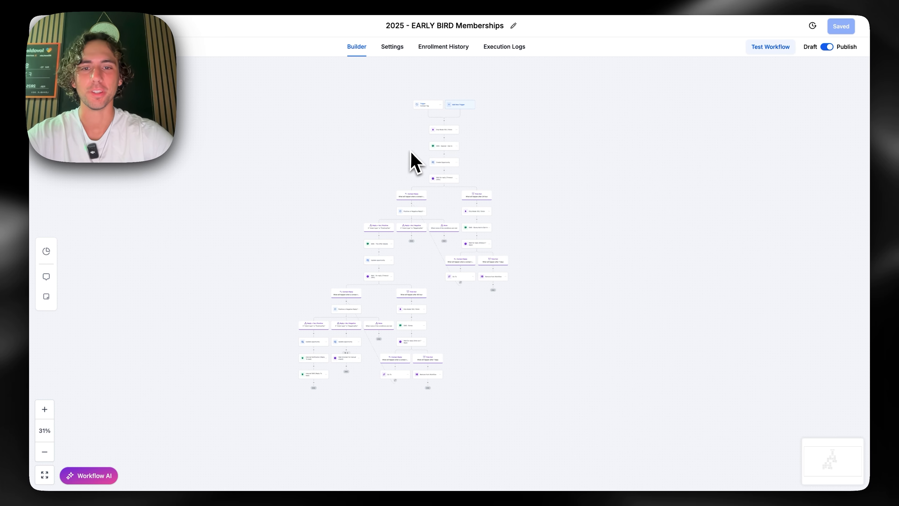
Review the Contact Tag trigger's tag filter at the start of the workflow, leaving it unchanged
scroll(411, 153, up, 10)
scroll(409, 149, right, 2)
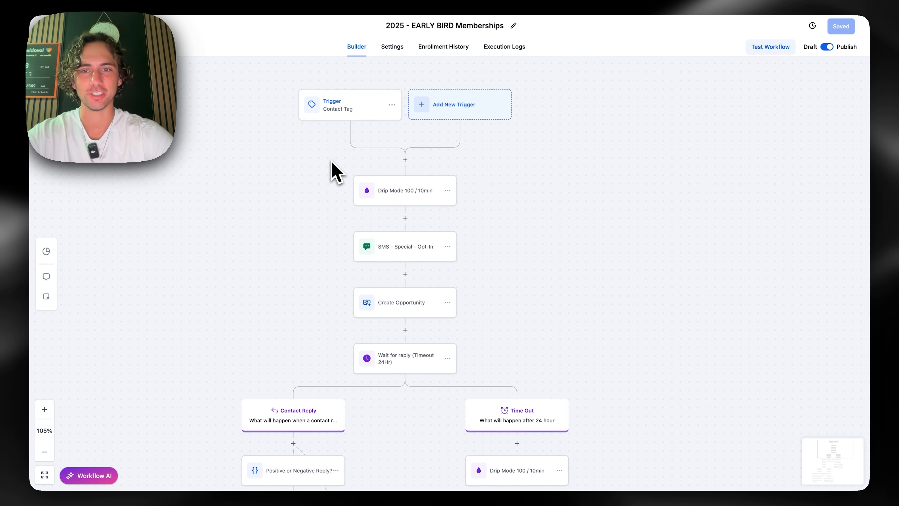
scroll(335, 169, left, 2)
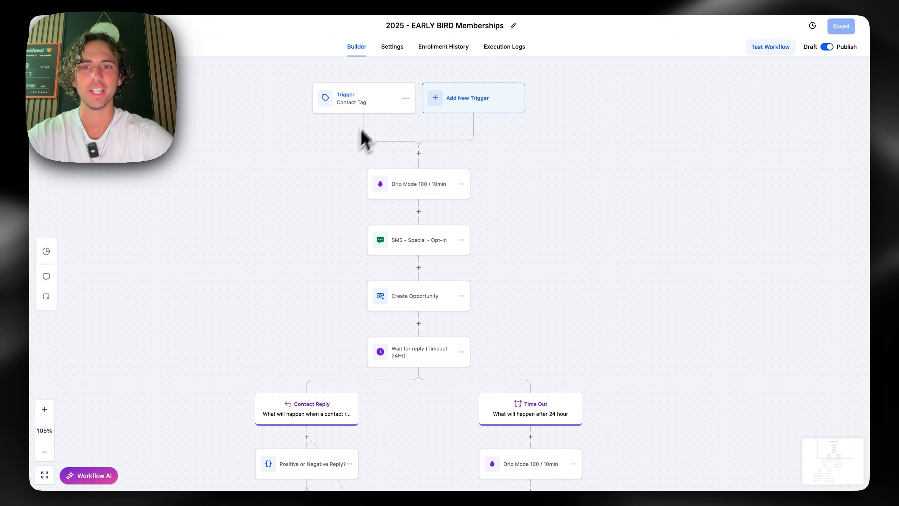
click(343, 105)
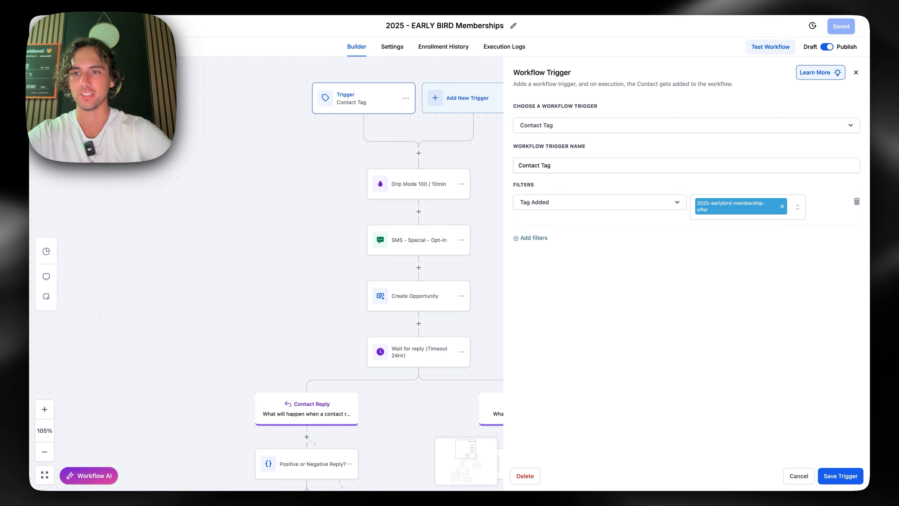
click(799, 475)
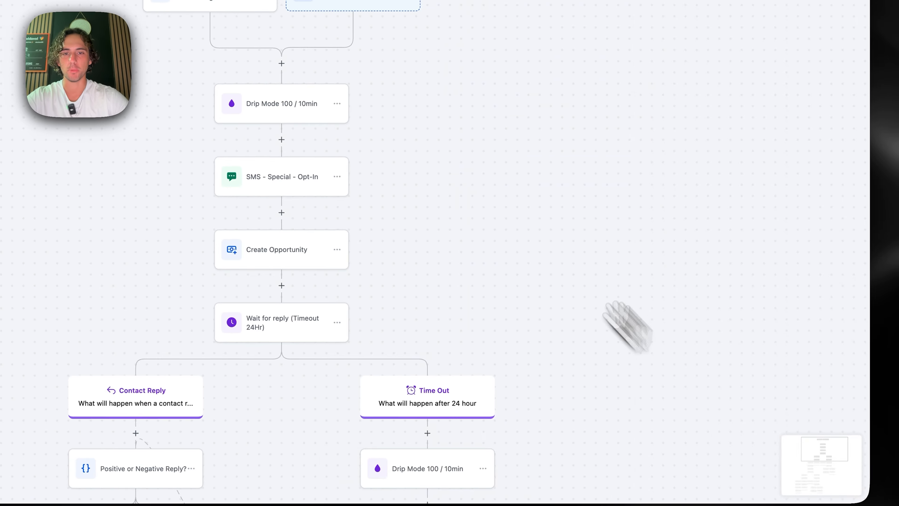
Check the settings of the first Drip Mode 100 / 10min action below the trigger
drag(499, 204, 523, 199)
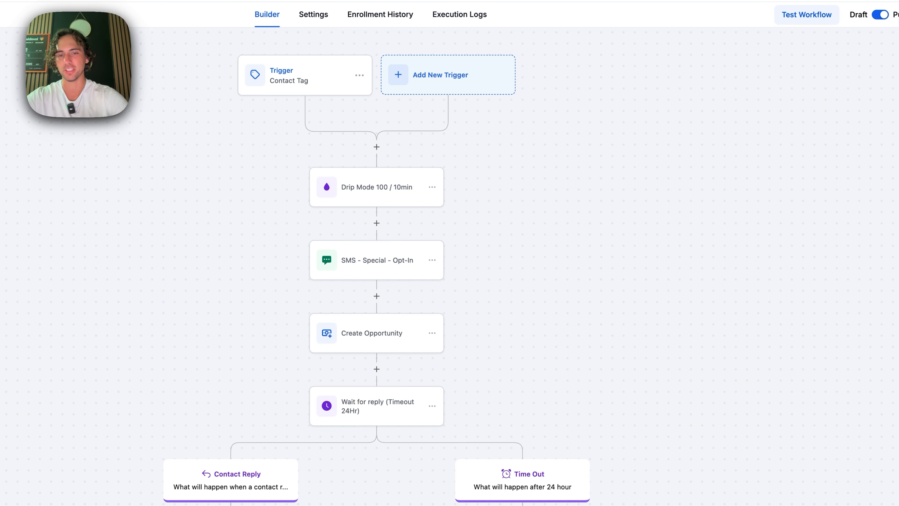
drag(509, 200, 510, 201)
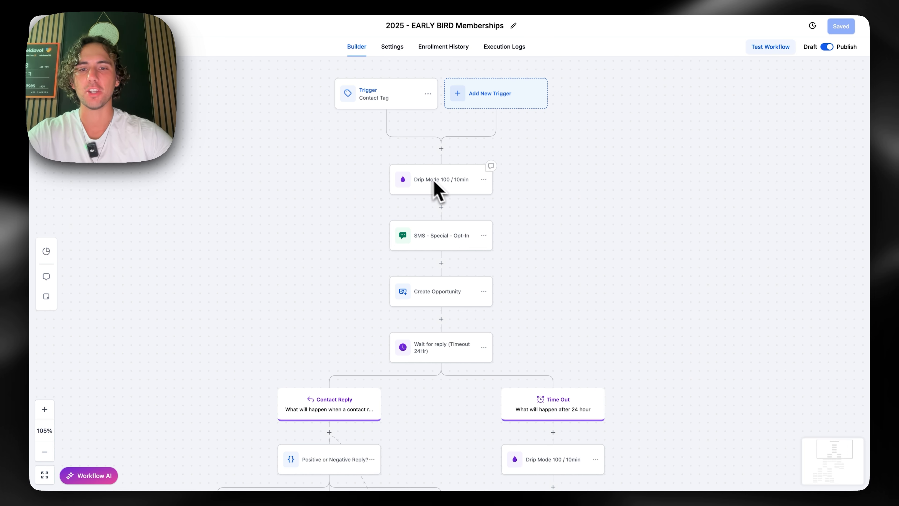
click(438, 188)
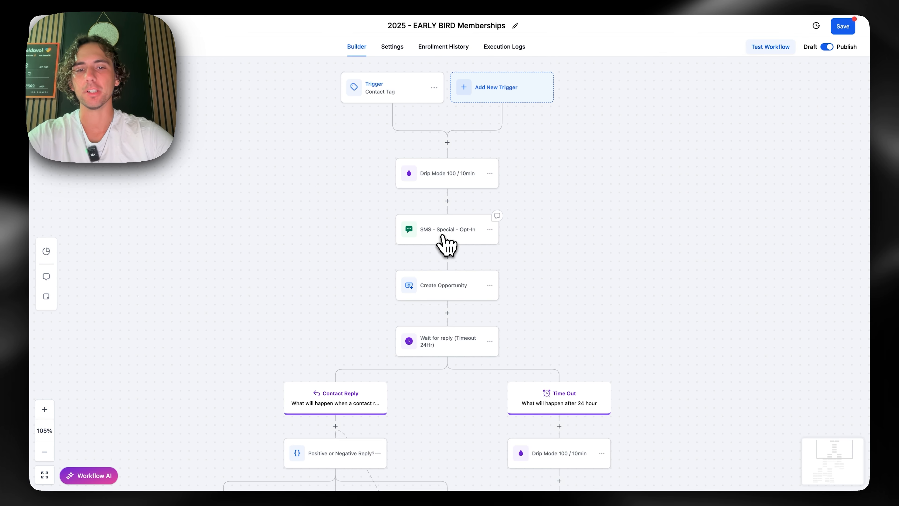
Open the SMS - Special - Opt-In action and review its message, highlighting the sentence that asks contacts to reply "Yes"
click(447, 235)
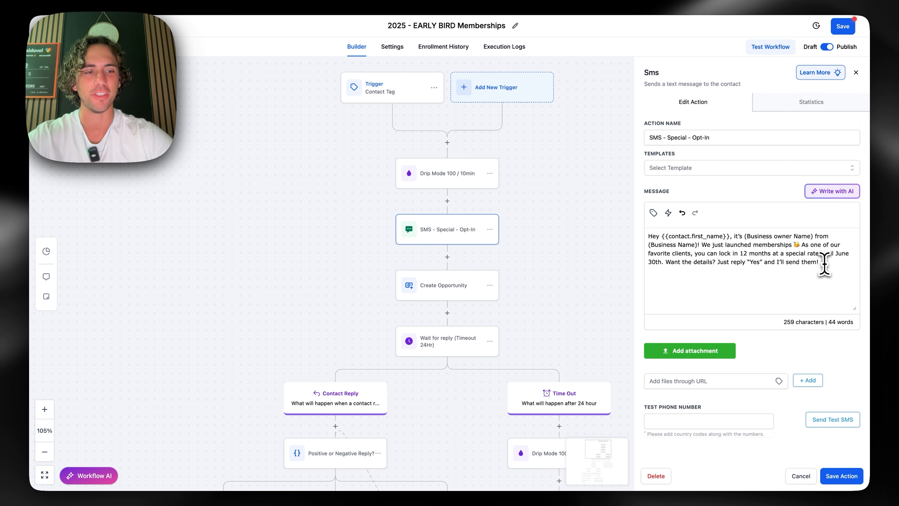
drag(820, 262, 714, 264)
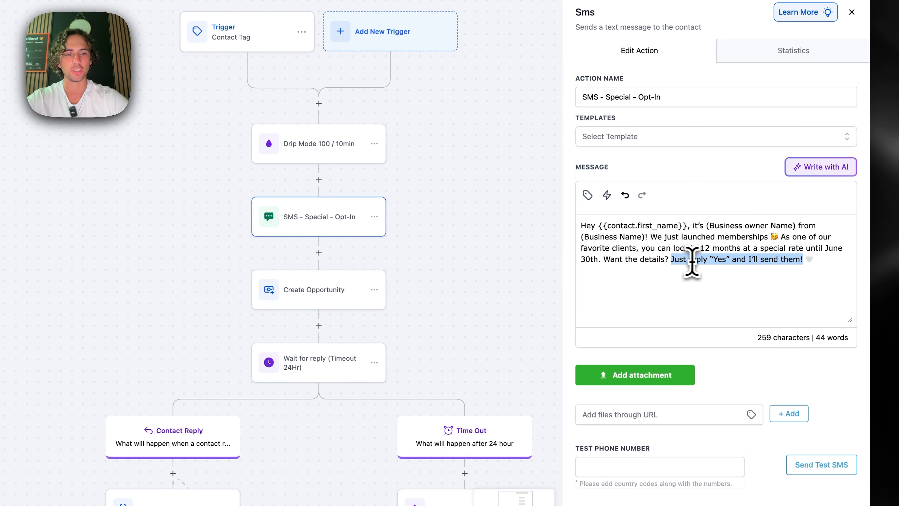
click(787, 262)
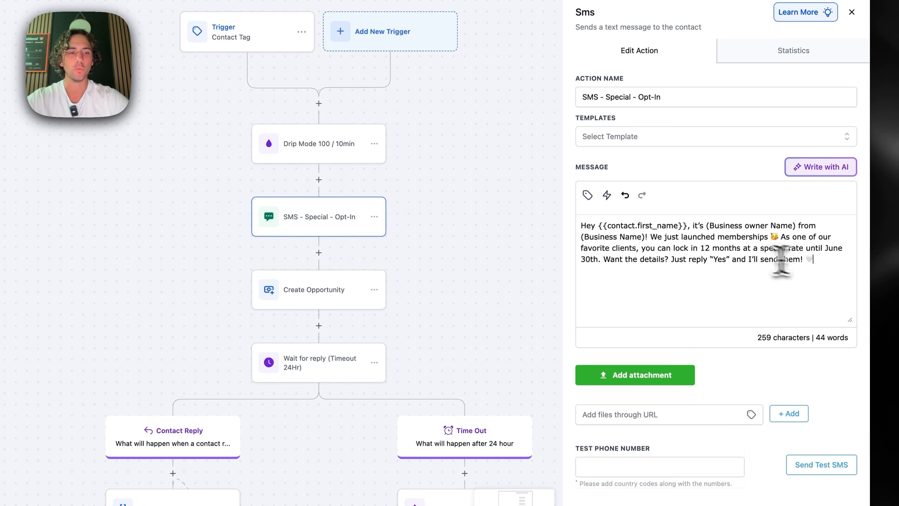
drag(724, 263, 715, 262)
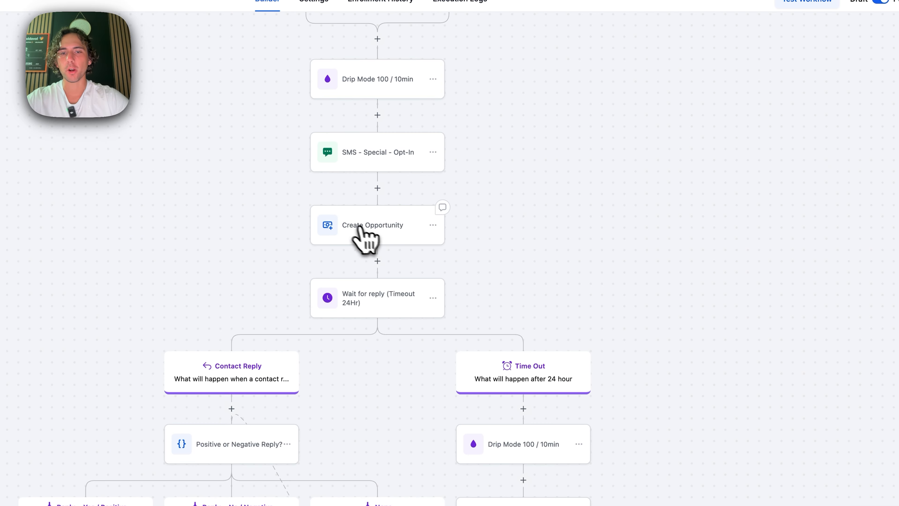
Inspect the Create Opportunity action and the reply and timeout settings of Wait for reply (Timeout 24Hr), leaving both unchanged
click(380, 230)
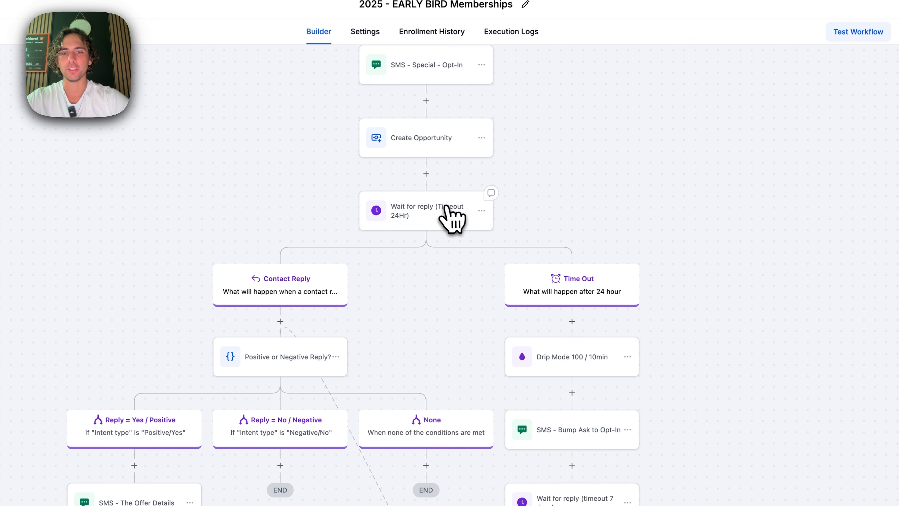
click(407, 210)
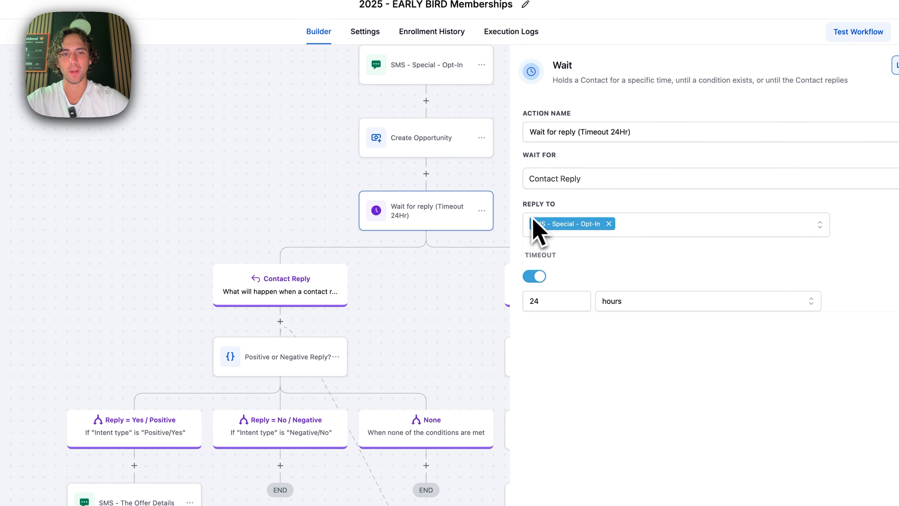
drag(337, 151, 331, 217)
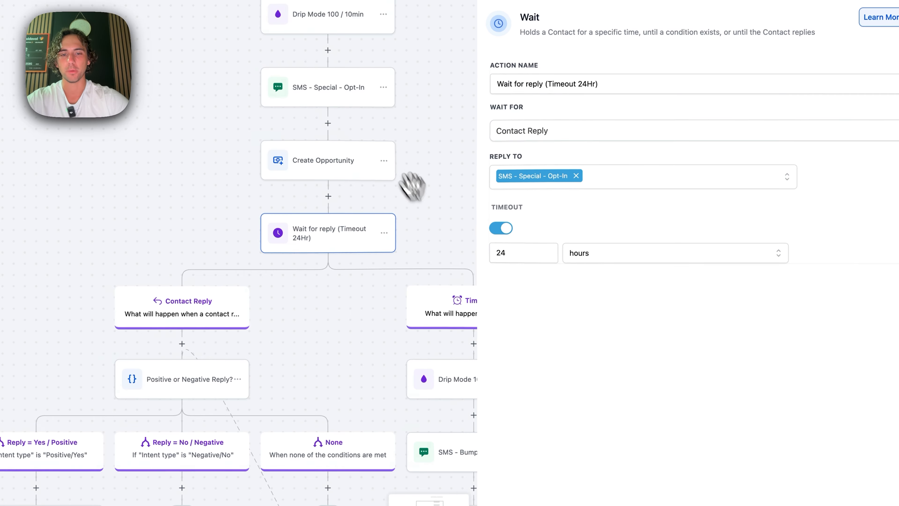
drag(453, 201, 438, 160)
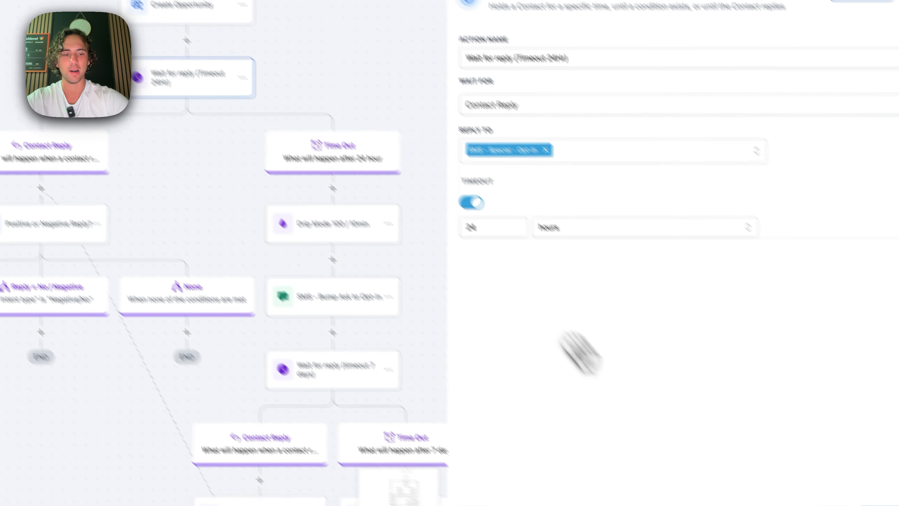
click(784, 478)
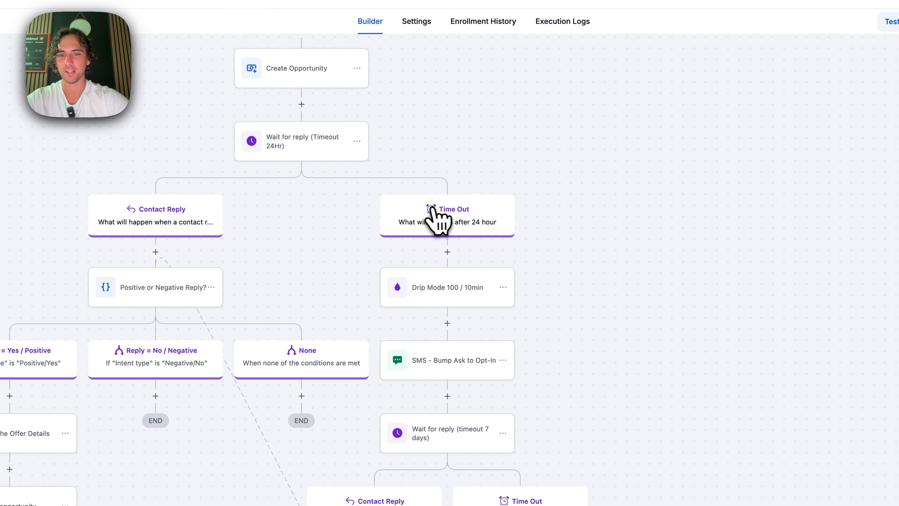
Examine the Contact Reply and Time Out branches after the 24-hour wait, including the positive, negative and none reply paths
drag(291, 212, 432, 219)
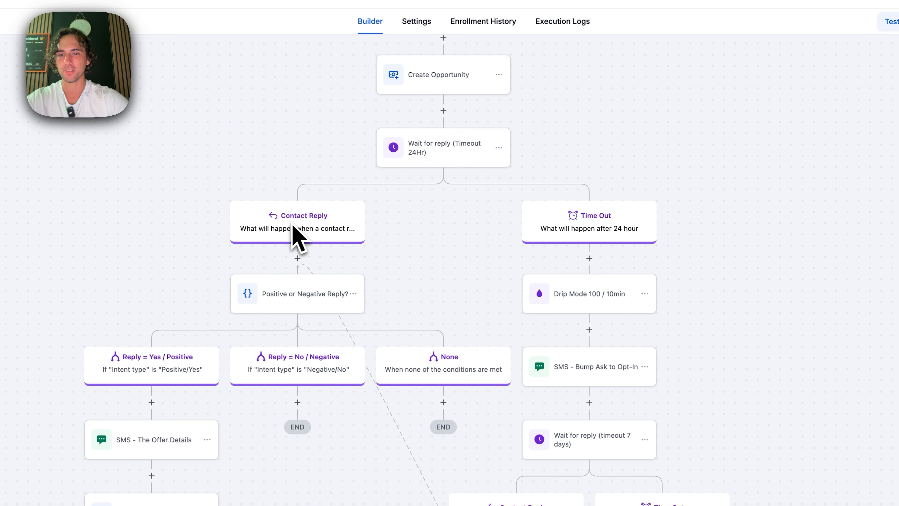
drag(411, 217, 482, 132)
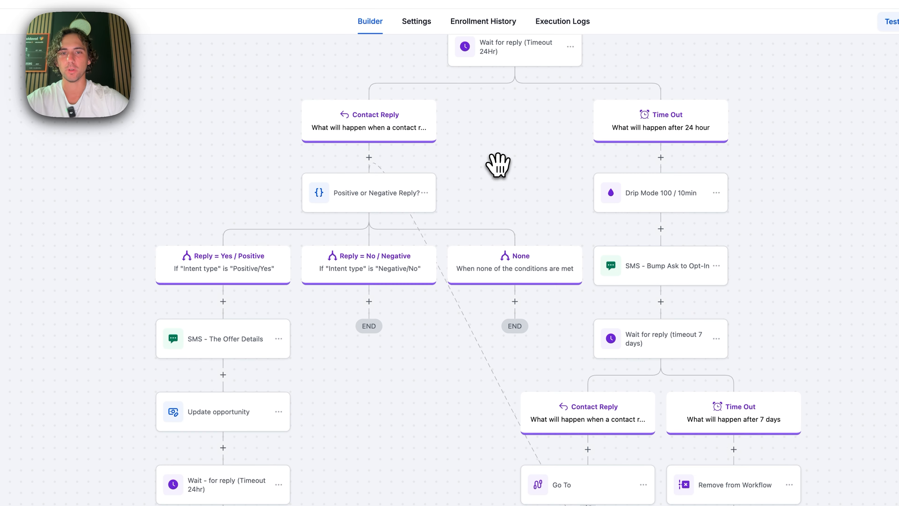
drag(497, 166, 477, 342)
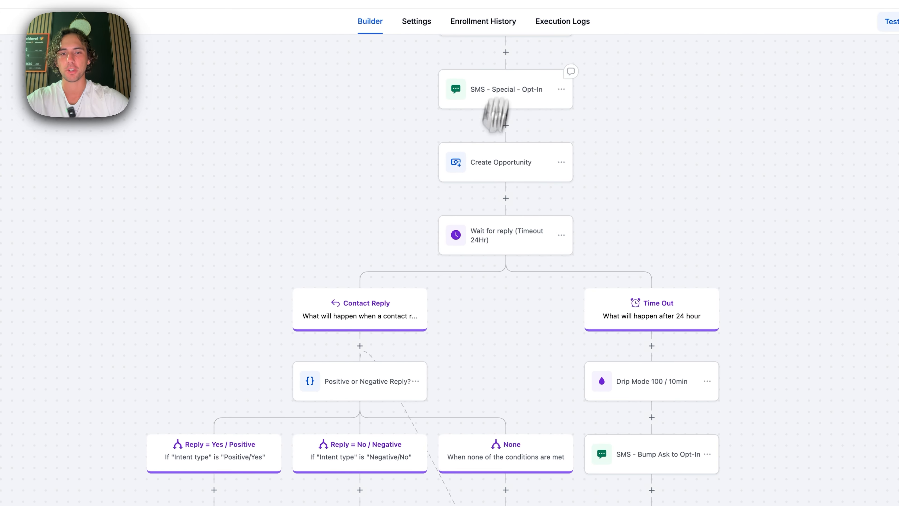
drag(459, 325, 514, 148)
drag(528, 217, 538, 121)
scroll(503, 126, up, 1)
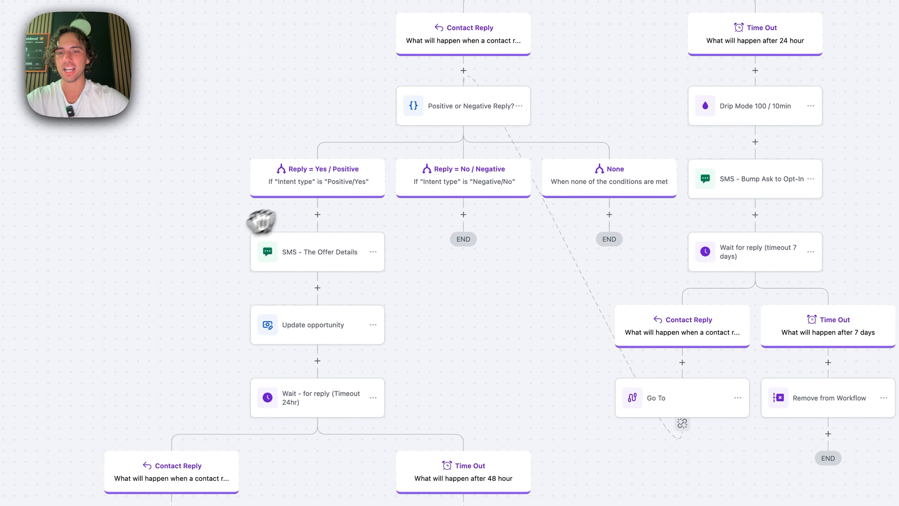
scroll(255, 205, down, 4)
scroll(280, 192, up, 2)
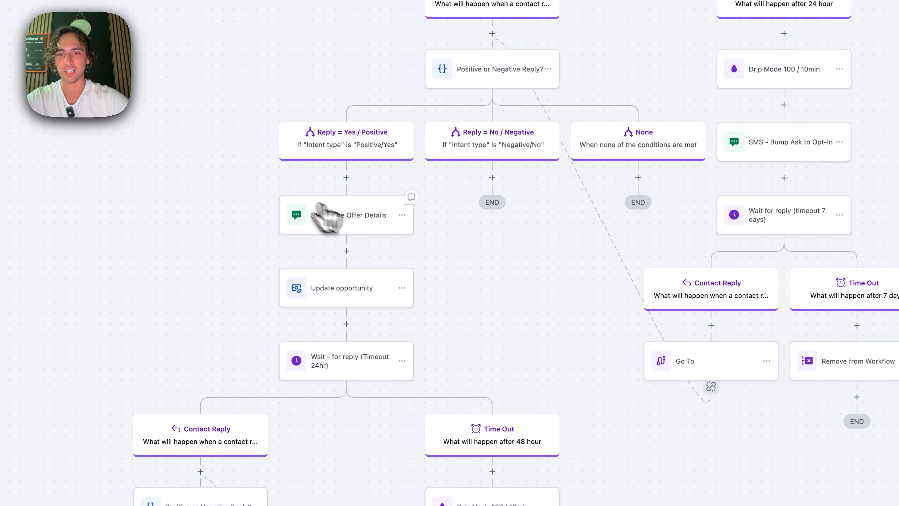
Review the SMS - The Offer Details message, highlighting its June 30 deadline and the (OFFER DETAILS) placeholder, and close the action
click(342, 215)
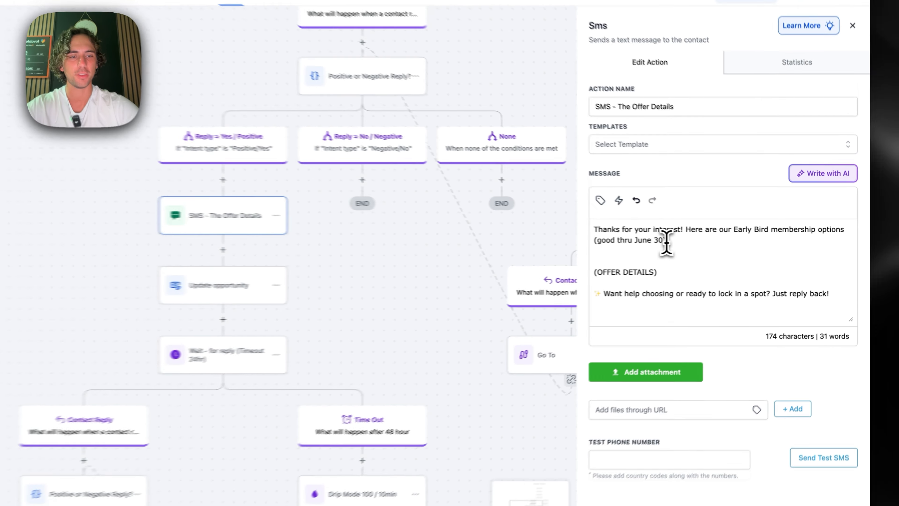
drag(708, 245, 646, 245)
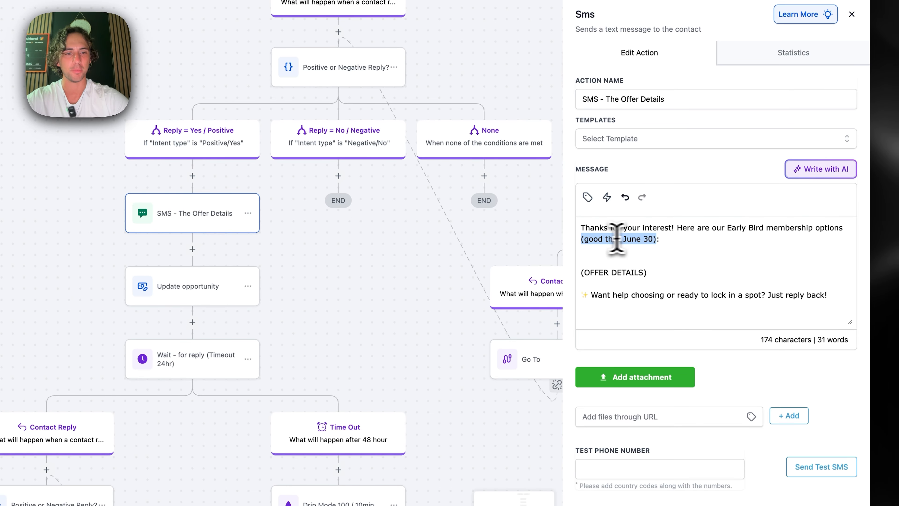
triple_click(641, 273)
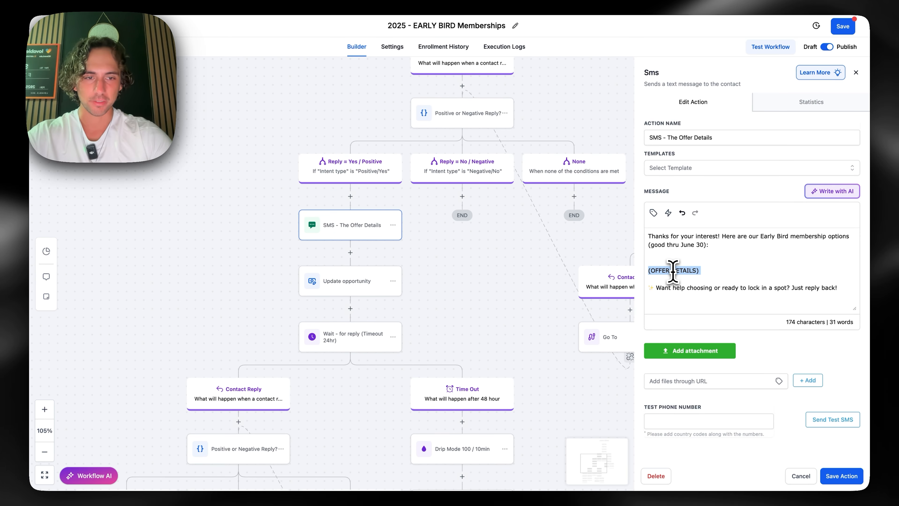
click(659, 290)
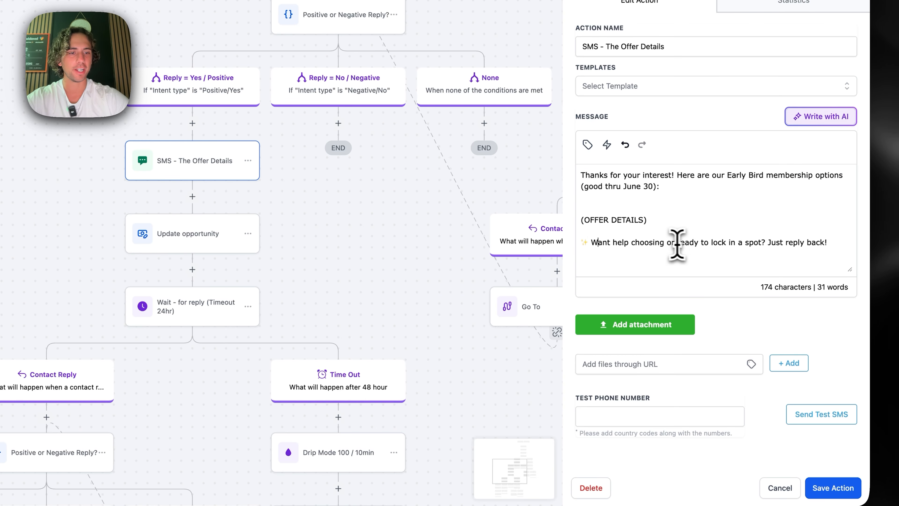
click(554, 330)
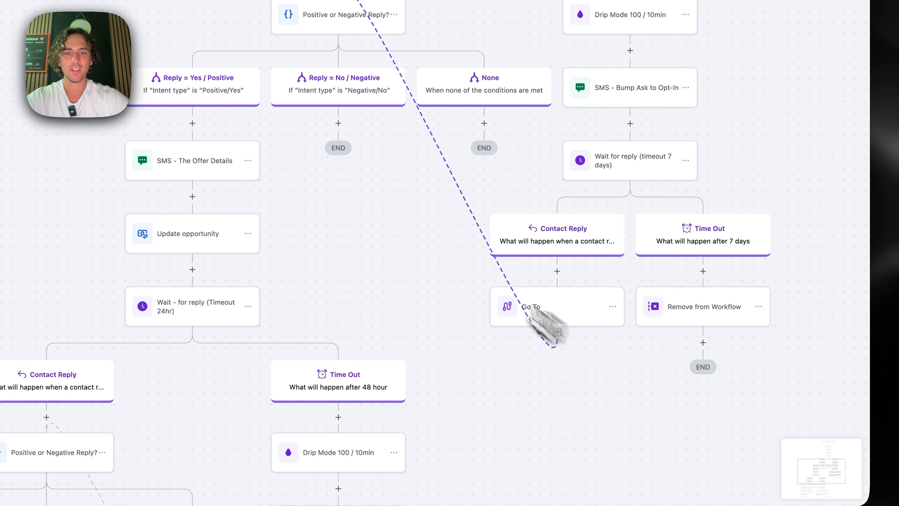
Review the batch size and drip interval of the Drip Mode 100 / 10min action in the 24-hour Time Out branch
drag(423, 279, 407, 348)
drag(453, 60, 403, 195)
drag(441, 166, 402, 269)
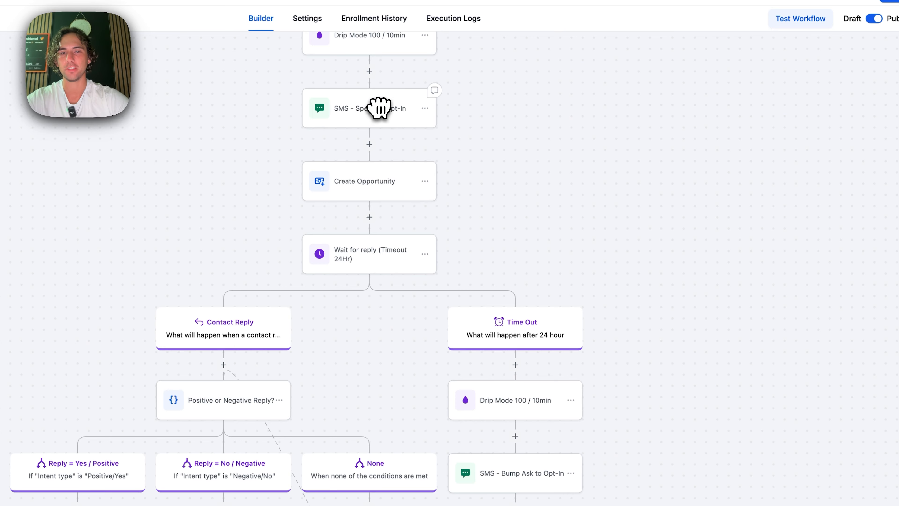
drag(552, 201, 548, 70)
drag(601, 183, 606, 147)
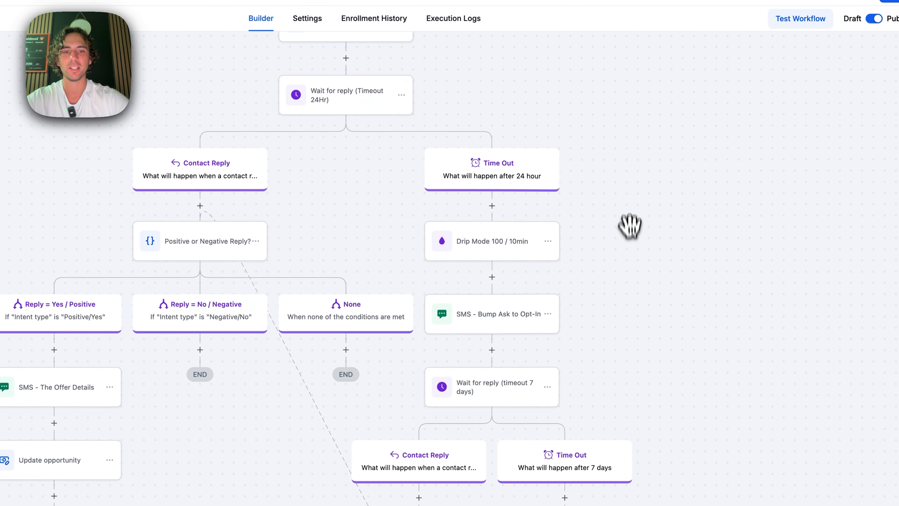
scroll(630, 239, down, 2)
click(491, 196)
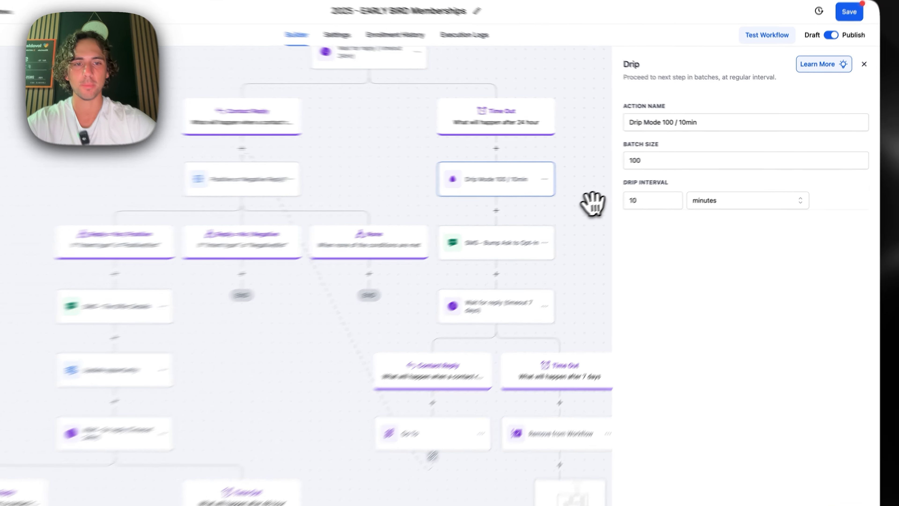
drag(618, 193, 581, 107)
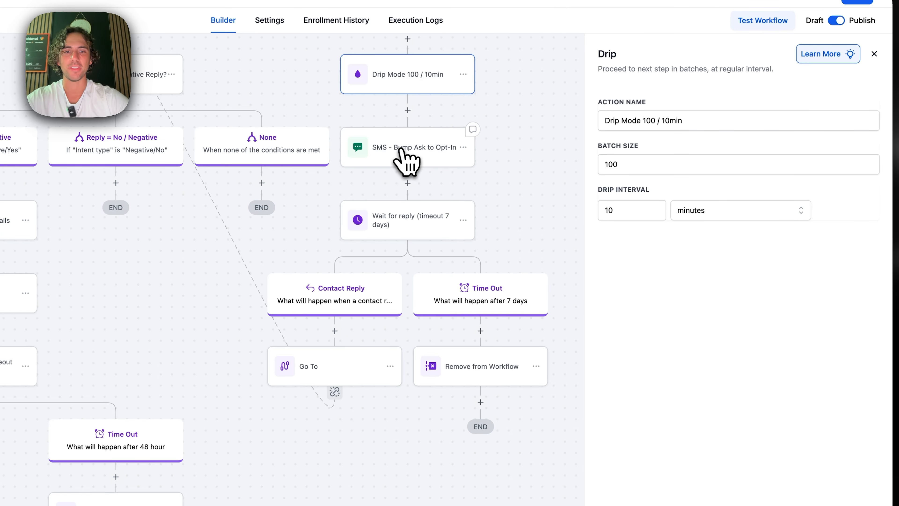
In the SMS - Bump Ask to Opt-In message, replace the business name "Revive" with the placeholder "(Business Name)"
click(407, 150)
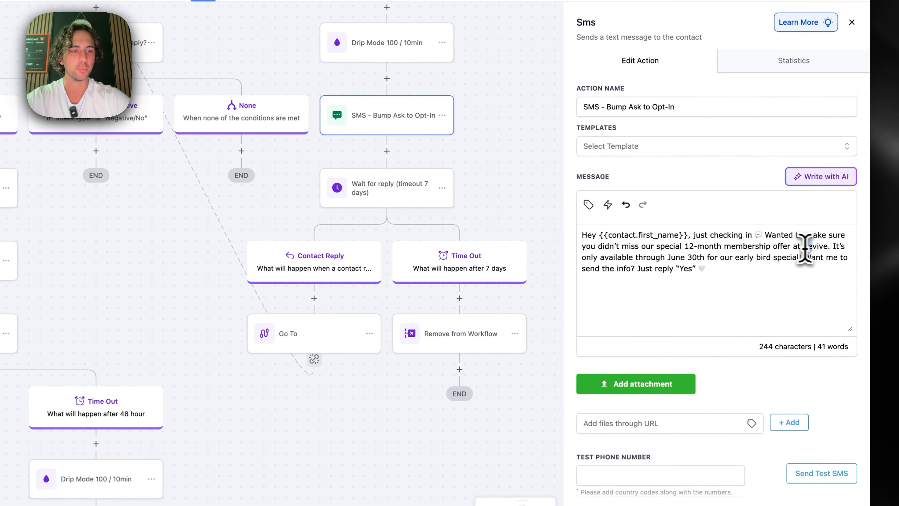
drag(819, 247, 836, 248)
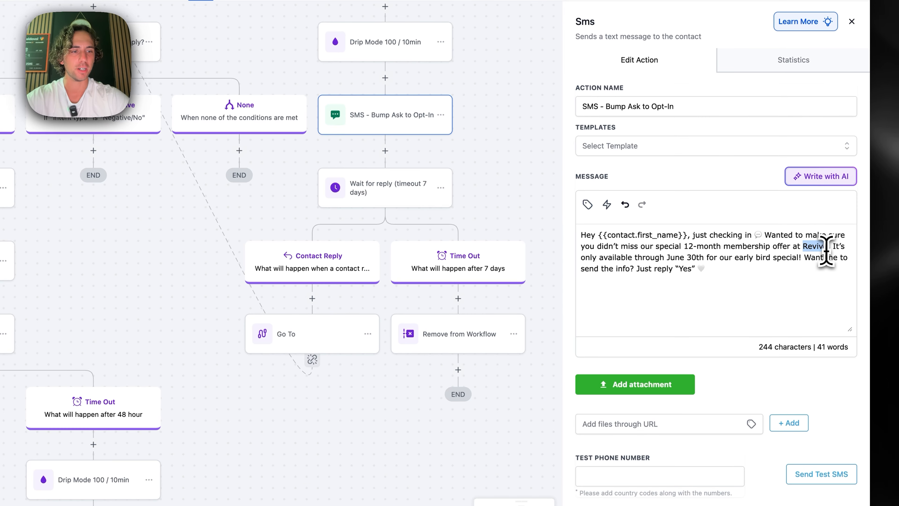
text((Business Name))
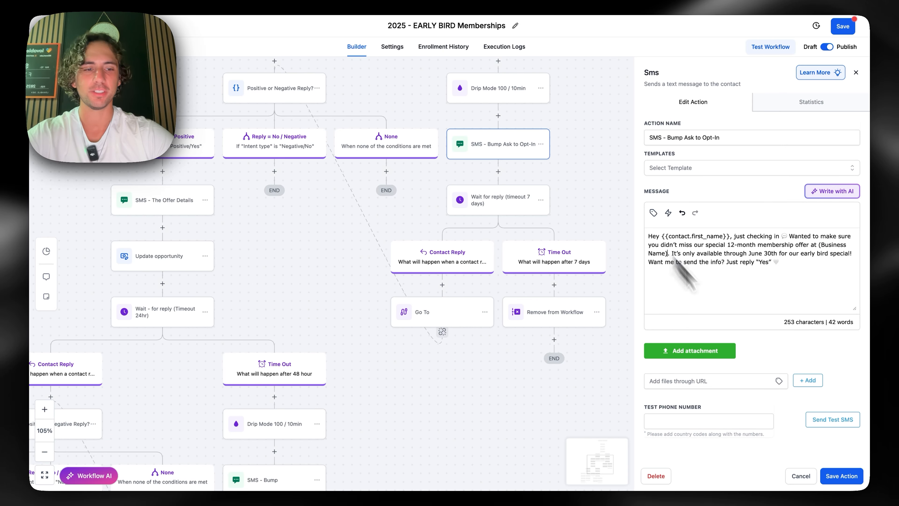
click(616, 184)
scroll(595, 255, up, 5)
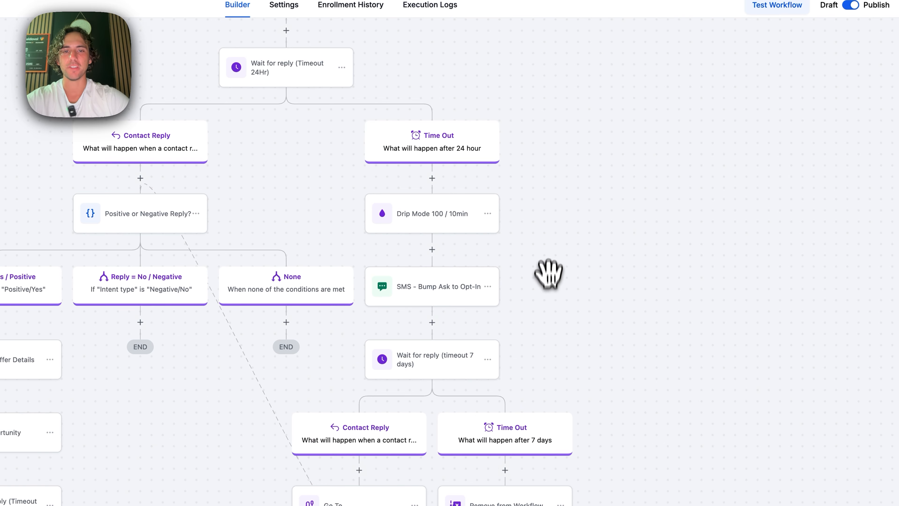
scroll(548, 273, down, 5)
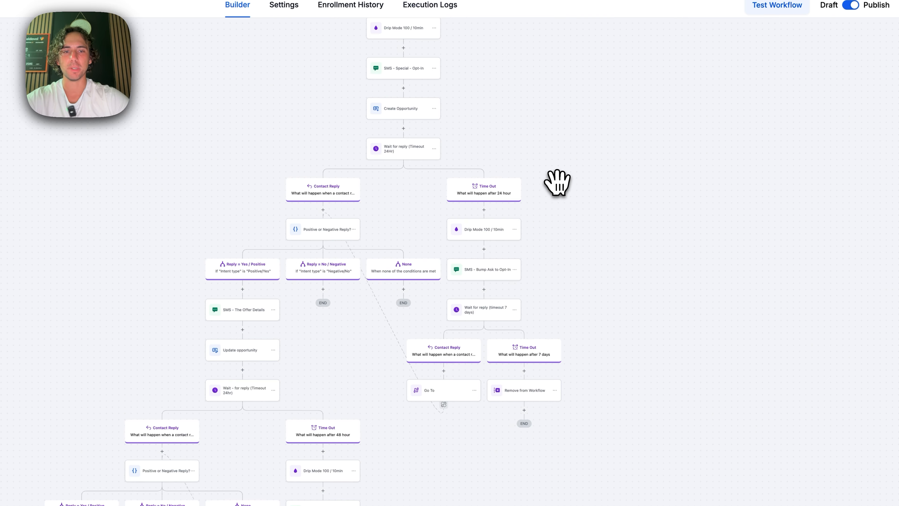
Review the Wait for reply (timeout 7 days) action after SMS - Bump Ask to Opt-In, checking its reply target and timeout
drag(556, 181, 510, 241)
drag(525, 217, 525, 159)
drag(530, 230, 522, 208)
scroll(522, 234, up, 3)
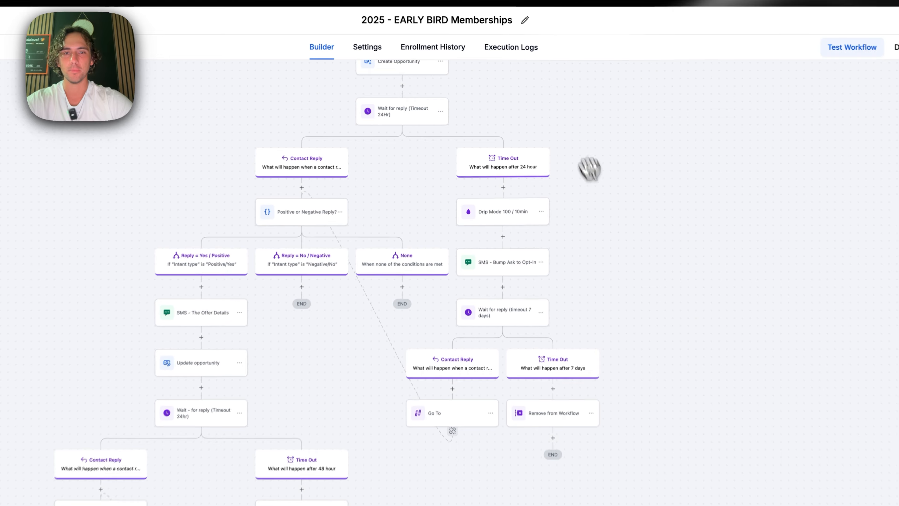
scroll(538, 143, up, 3)
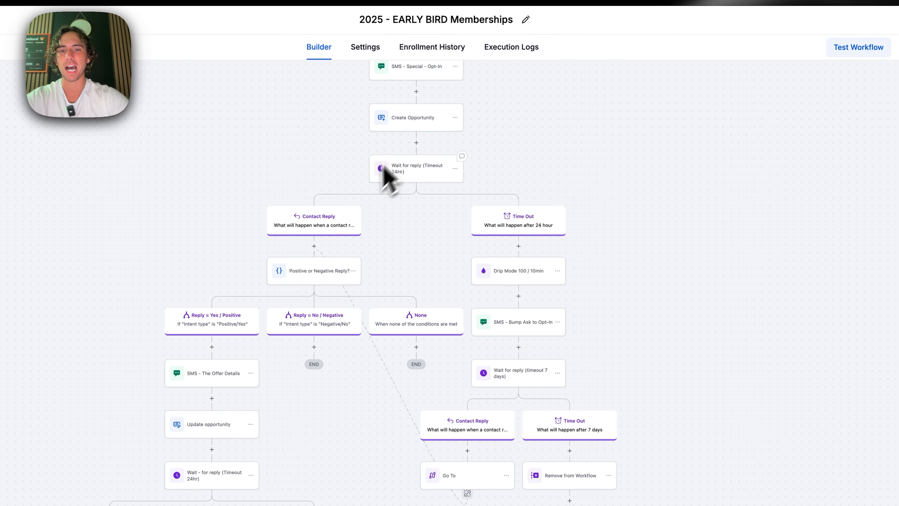
scroll(422, 250, down, 5)
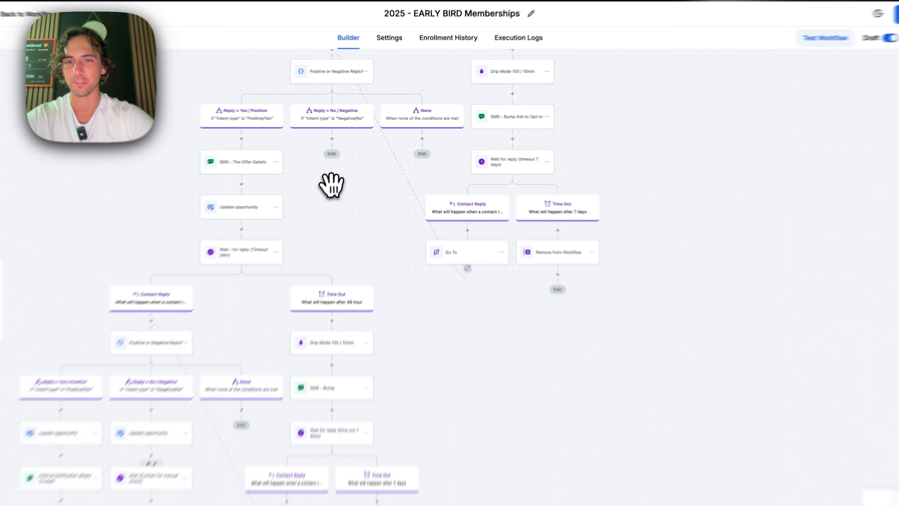
scroll(345, 180, up, 4)
scroll(345, 180, right, 3)
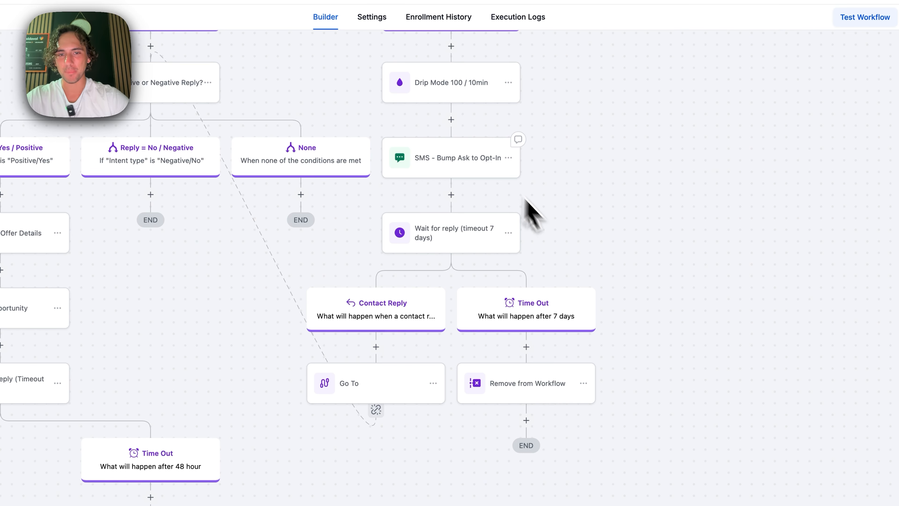
scroll(566, 215, down, 3)
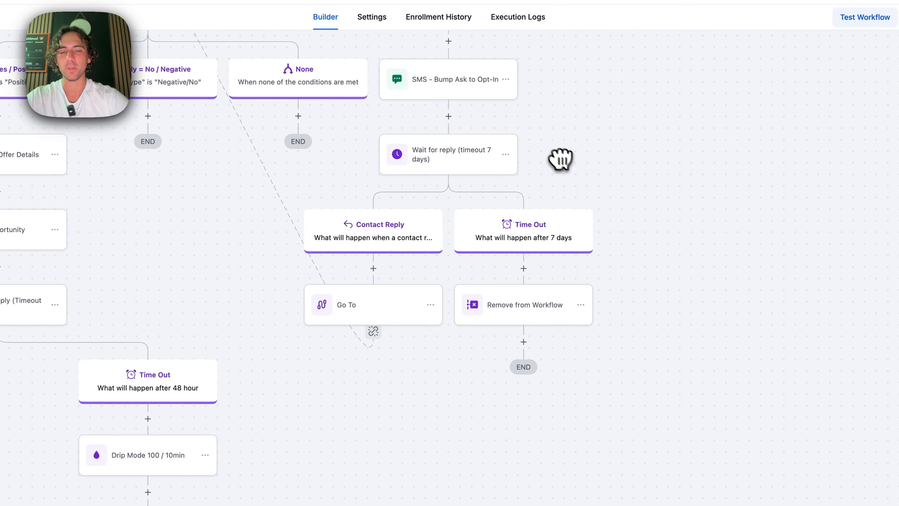
click(450, 160)
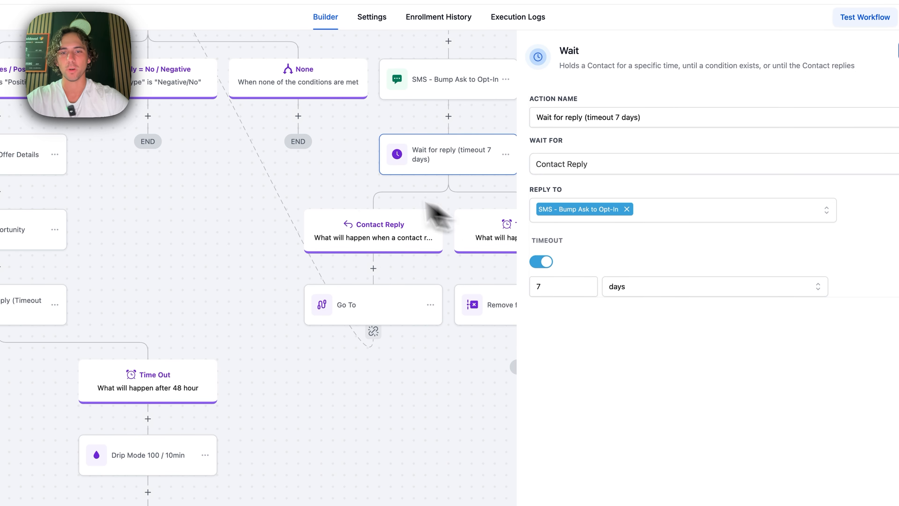
Trace the Go To link from the 7-day Contact Reply branch back to Positive or Negative Reply? and along the positive path
drag(345, 177, 226, 149)
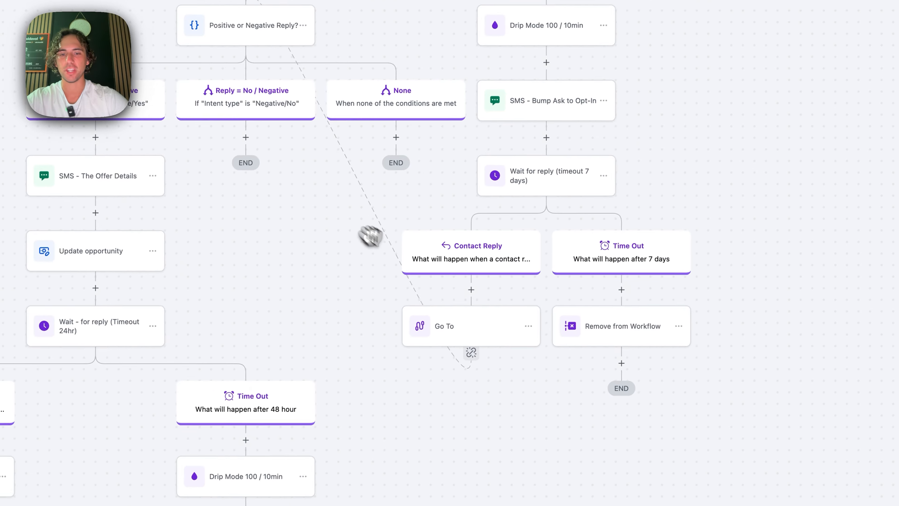
drag(322, 288, 422, 365)
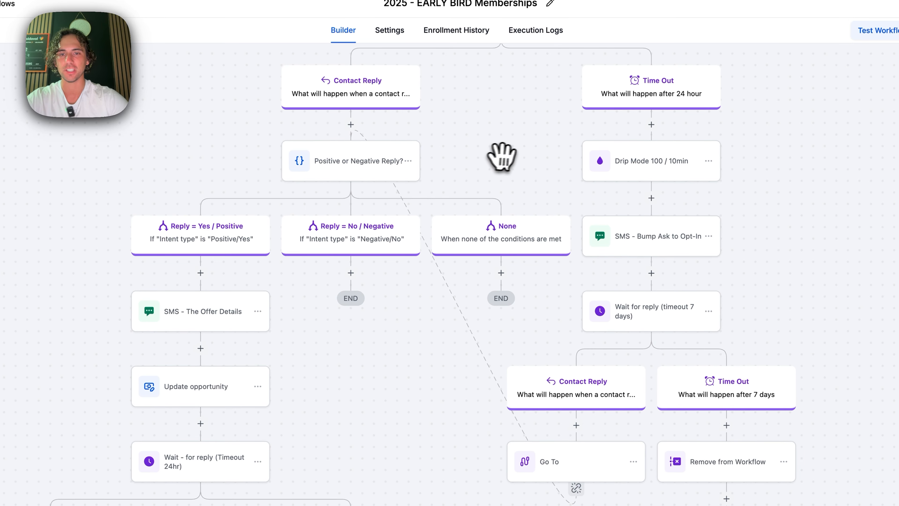
drag(505, 157, 517, 103)
drag(436, 308, 458, 277)
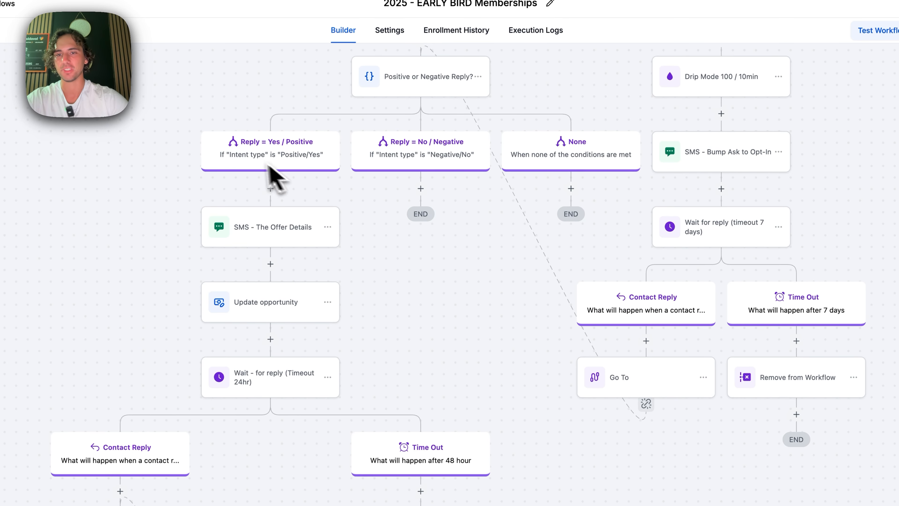
drag(414, 253, 425, 195)
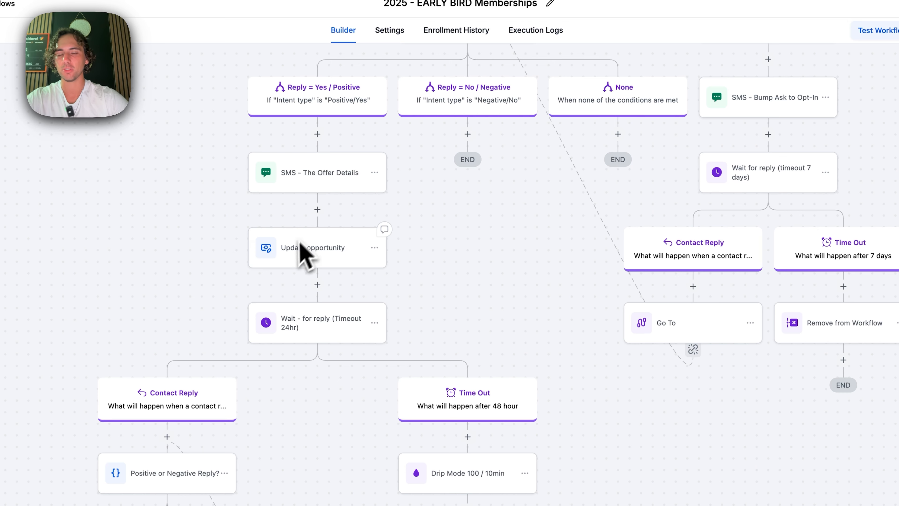
drag(227, 264, 232, 214)
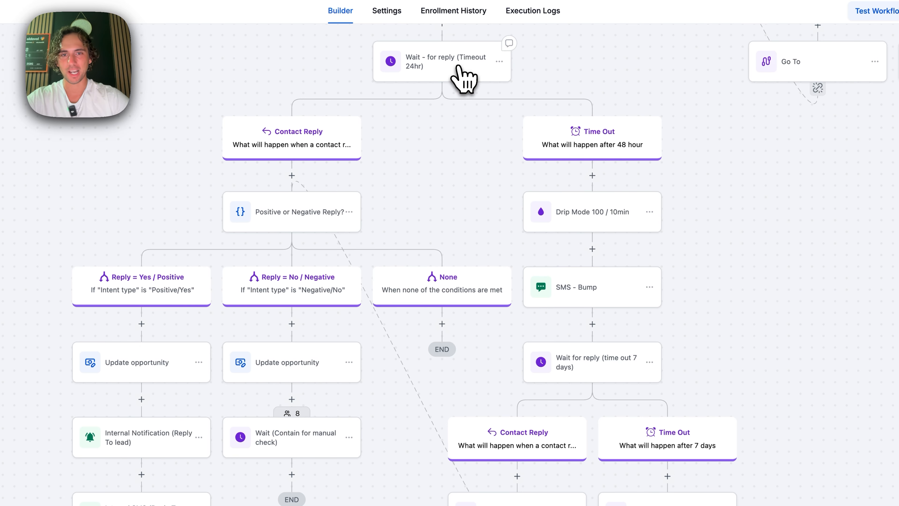
Review the Wait - for reply (Timeout 24hr) action's reply target and timeout against SMS - The Offer Details, and close it without saving
click(462, 74)
drag(464, 145, 400, 342)
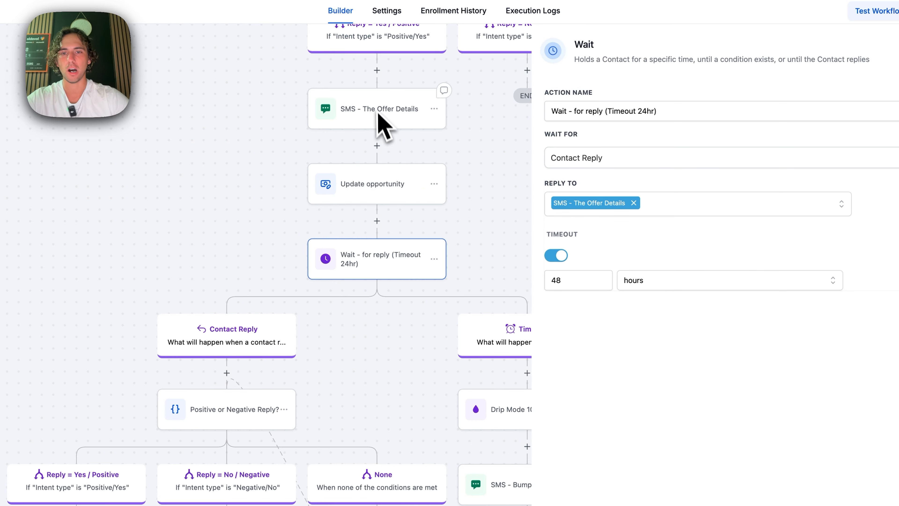
scroll(375, 345, down, 5)
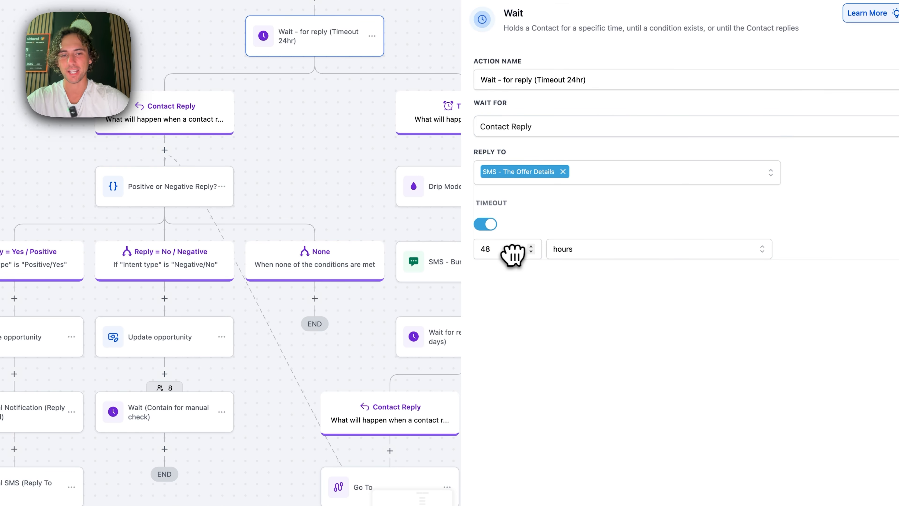
click(780, 476)
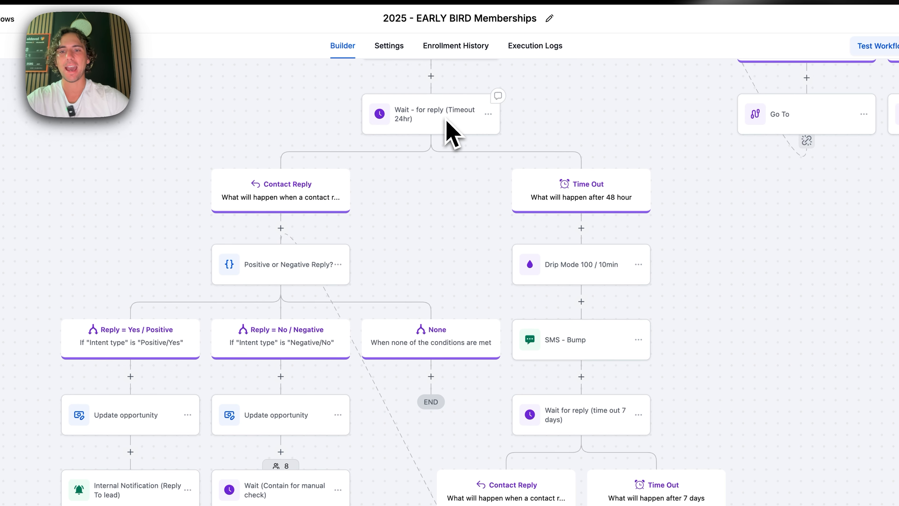
Review the pipeline and pipeline stage of the Update opportunity action in the second Reply = Yes / Positive branch
drag(415, 245, 511, 123)
drag(281, 144, 274, 119)
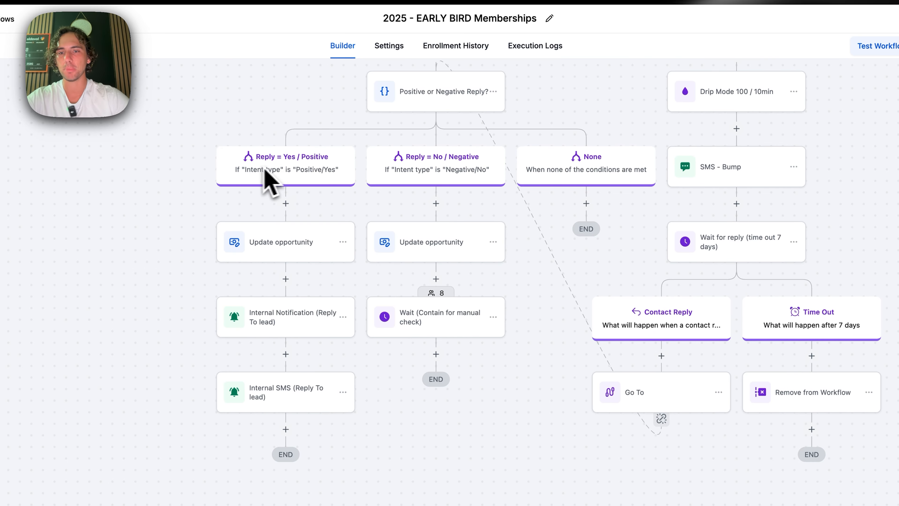
click(285, 248)
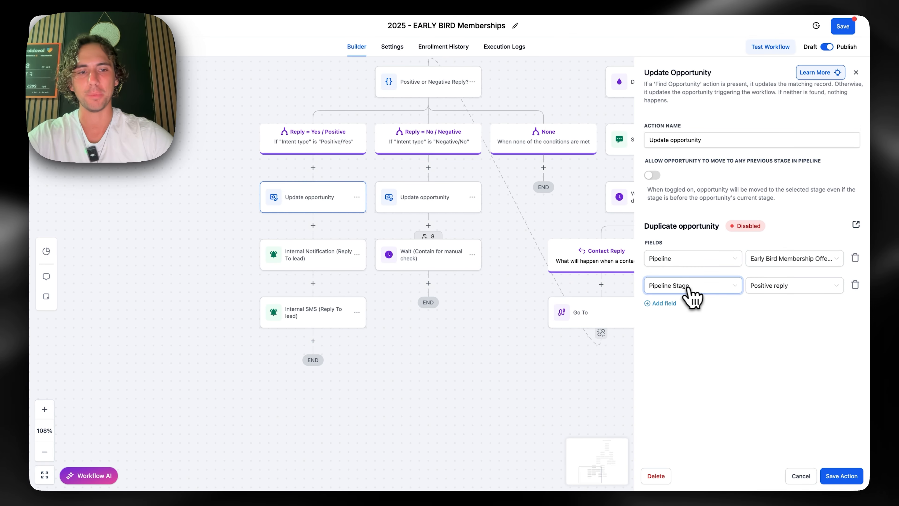
Review the messages and recipients of the Internal Notification and Internal SMS (Reply To lead) actions, and close them without saving
click(356, 244)
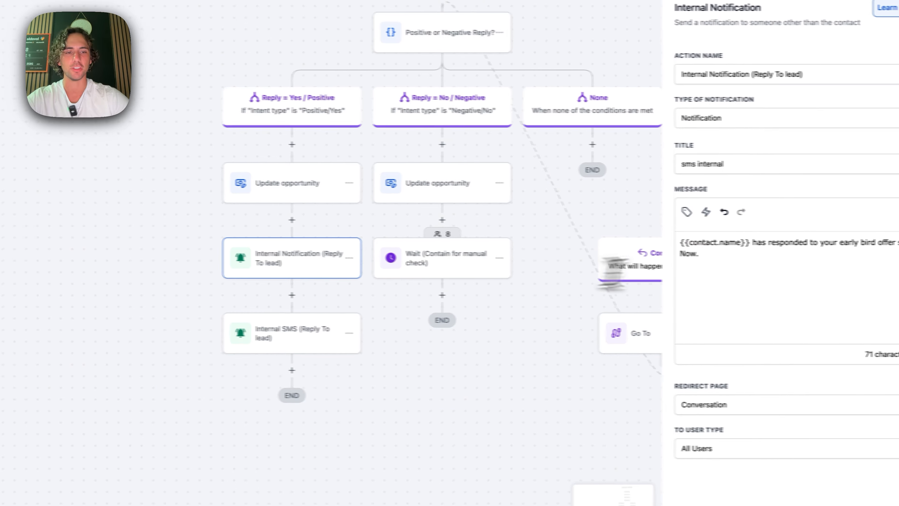
click(248, 333)
click(693, 310)
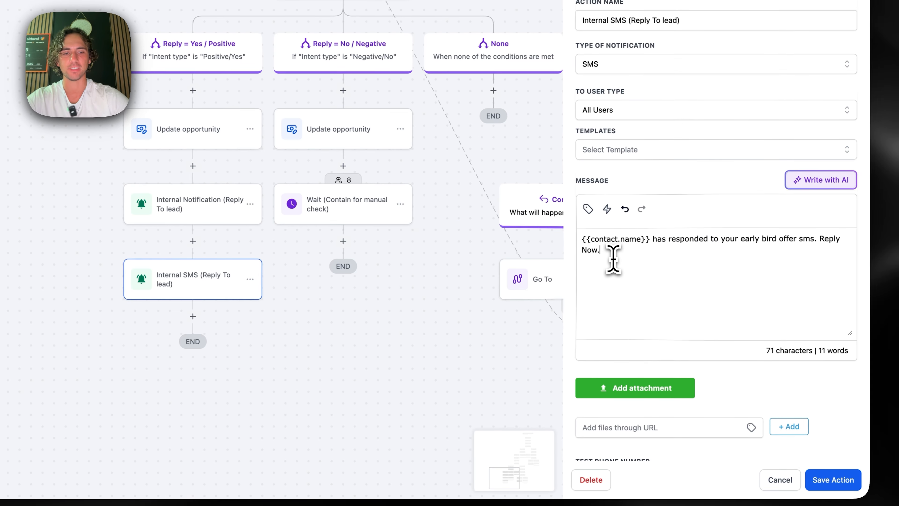
scroll(623, 280, down, 2)
scroll(634, 301, up, 2)
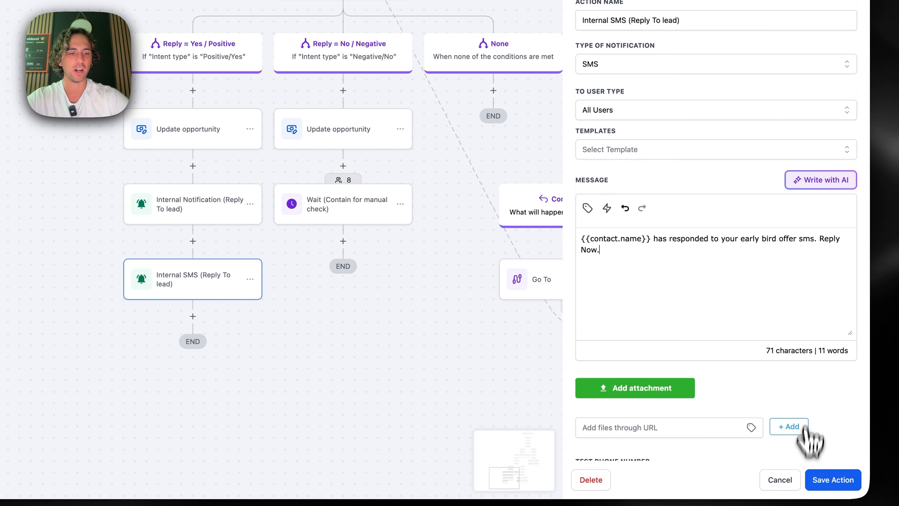
click(785, 485)
Review the Update opportunity stage and the Wait (Contain for manual check) delay in the Reply = No / Negative branch, leaving both unchanged
drag(445, 278, 444, 291)
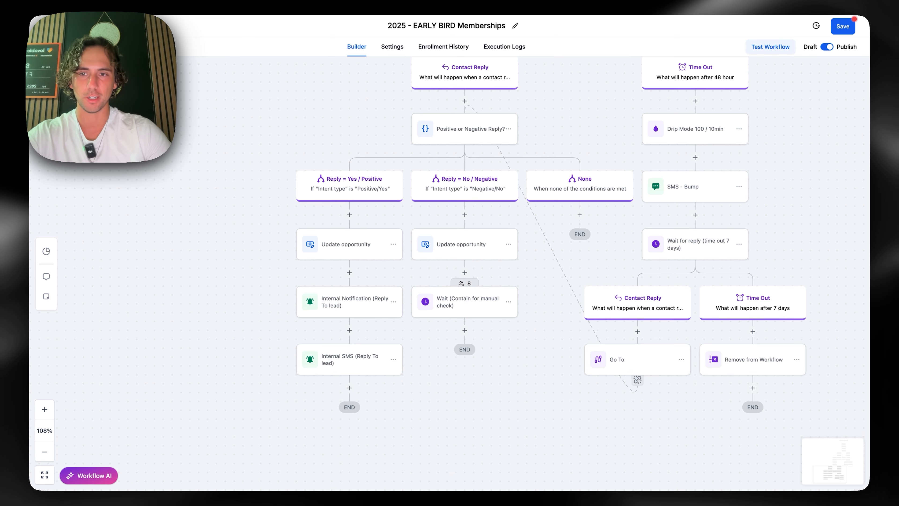
scroll(531, 248, down, 2)
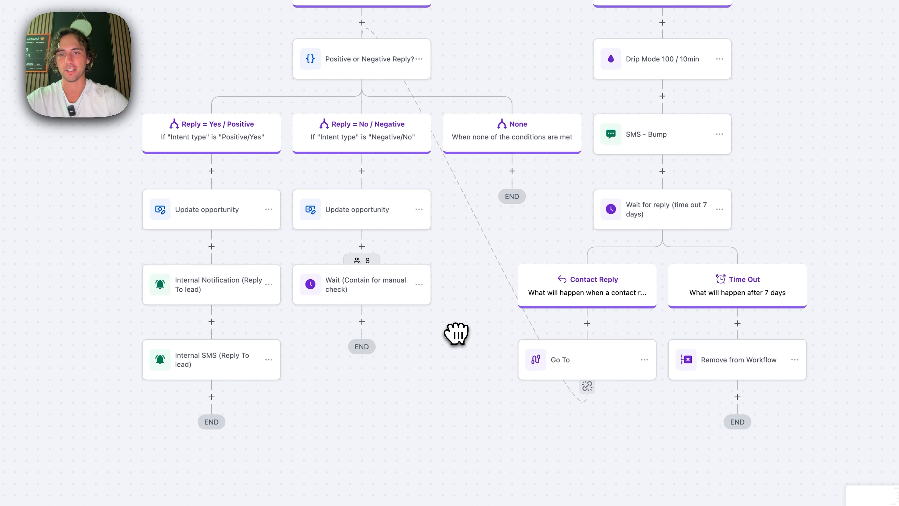
scroll(457, 328, up, 1)
scroll(454, 321, up, 1)
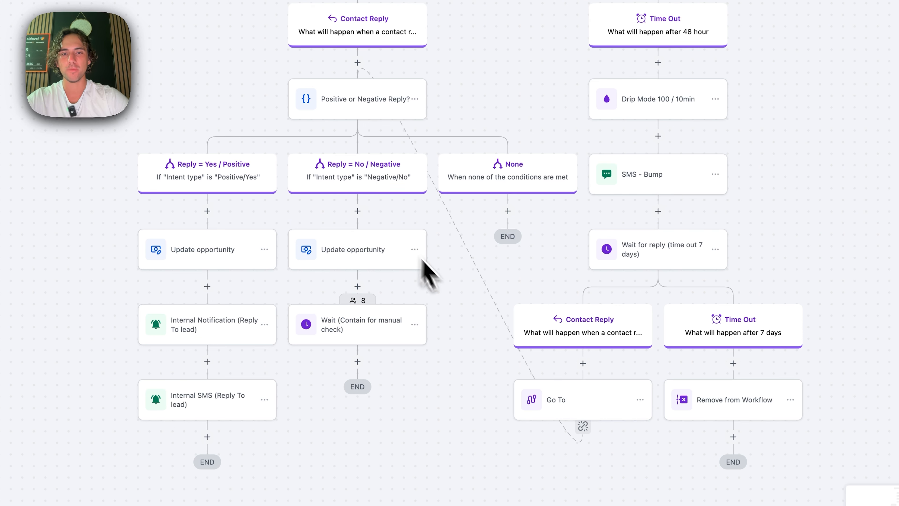
scroll(412, 251, down, 2)
click(362, 212)
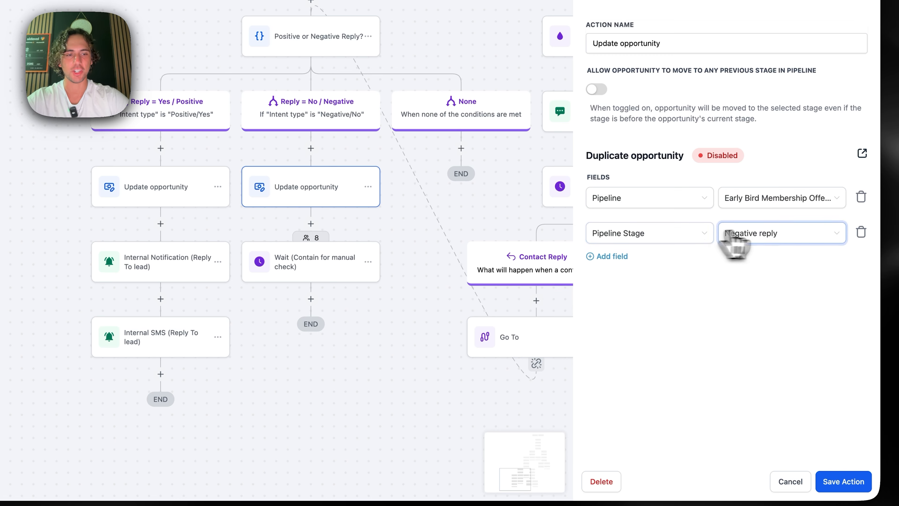
click(790, 482)
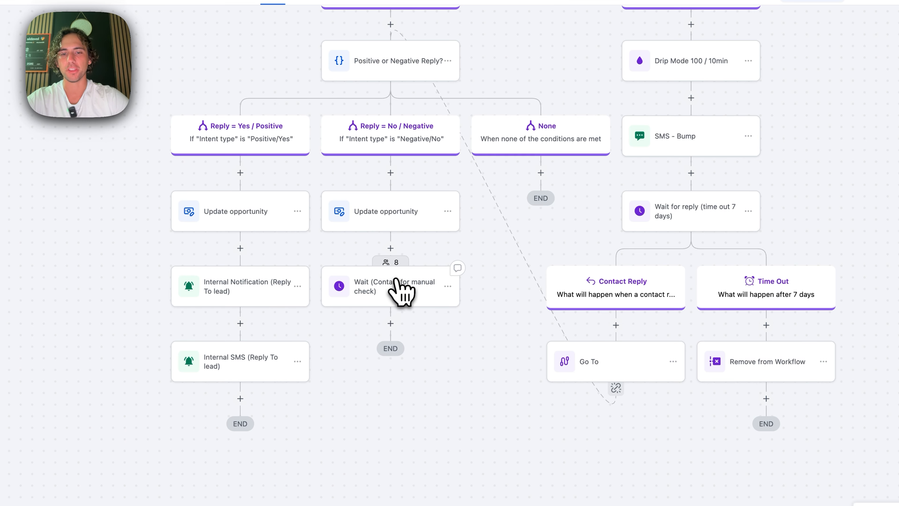
click(387, 291)
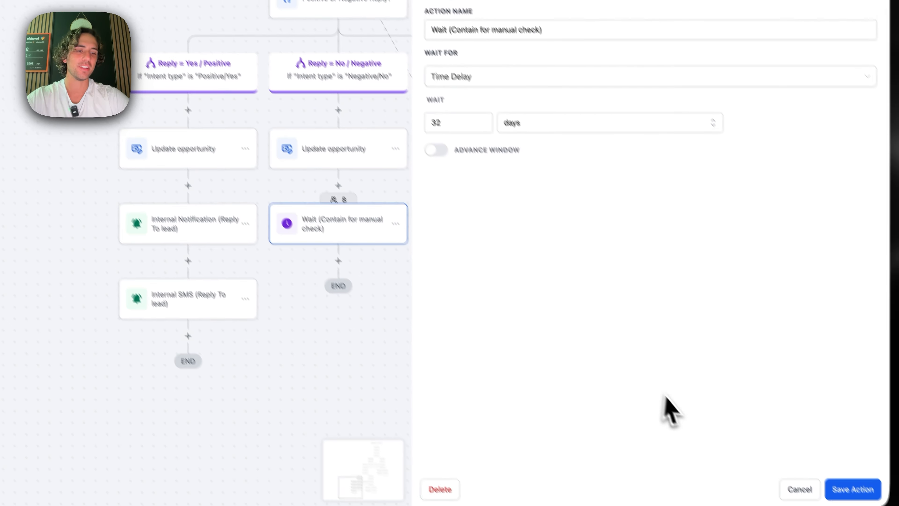
click(788, 472)
Review the batch size and drip interval of the Drip Mode 100 / 10min action in the 48-hour Time Out branch
drag(445, 255, 355, 265)
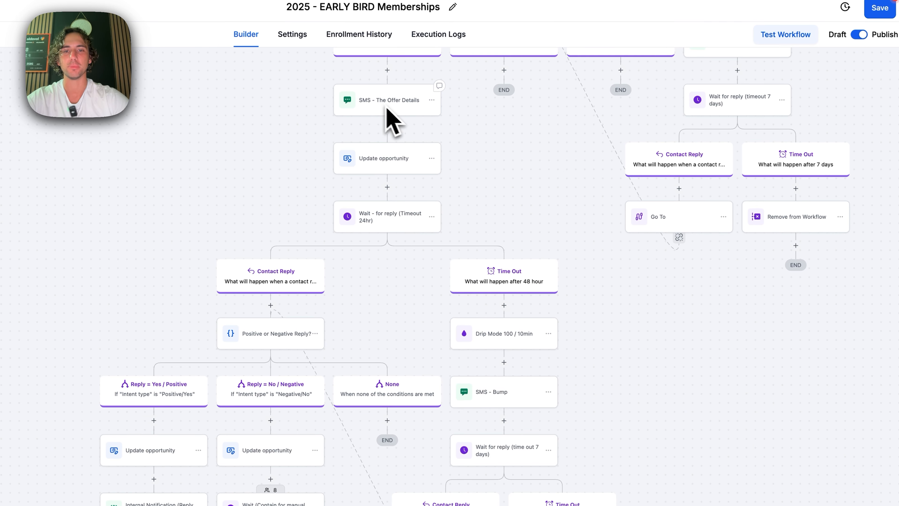
drag(566, 287, 509, 184)
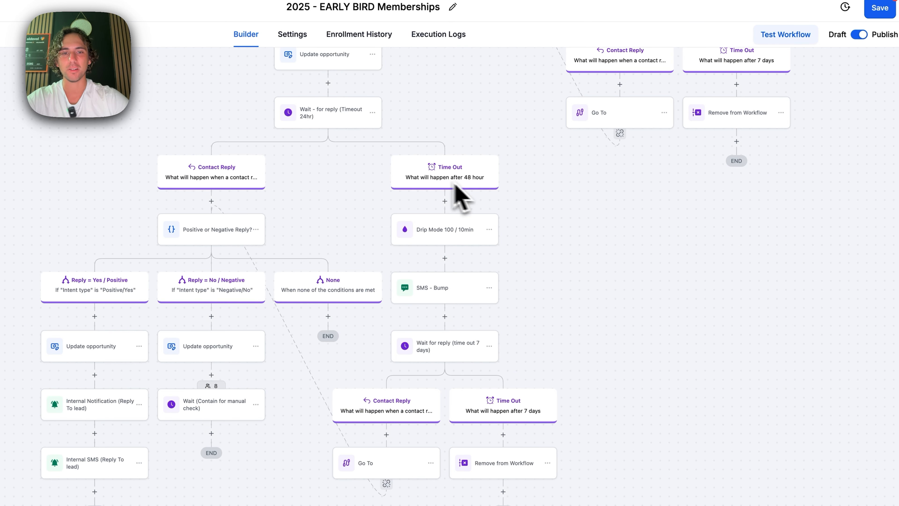
scroll(528, 199, down, 1)
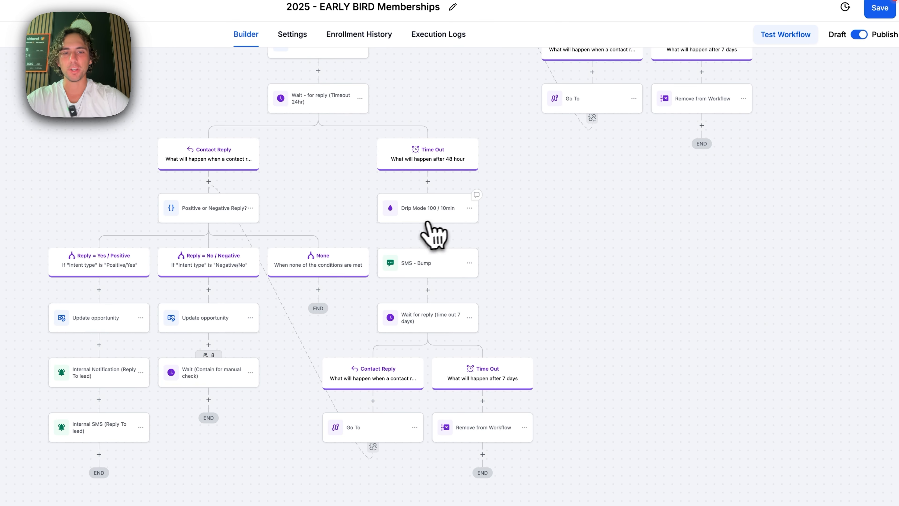
scroll(439, 223, up, 2)
click(423, 216)
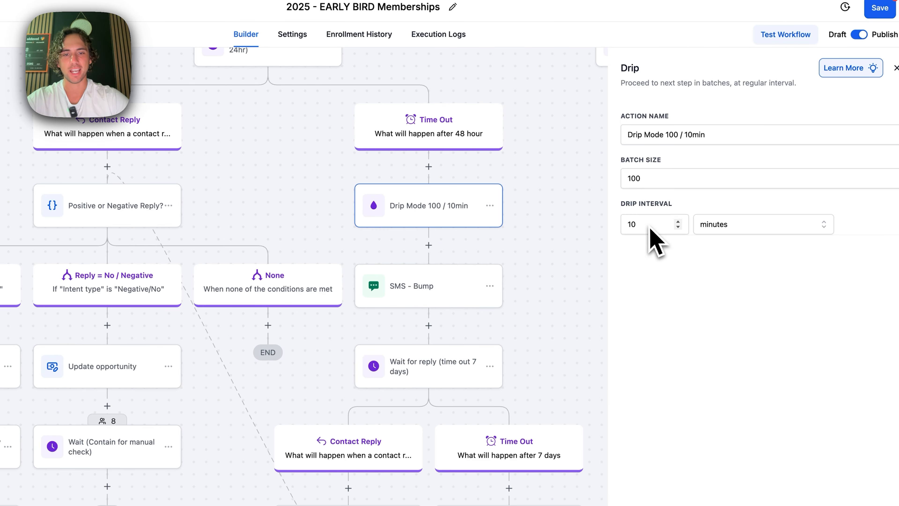
Review the SMS - Bump message with its (Offer Name) placeholder in the 48-hour Time Out branch, and close it without saving
drag(534, 273, 490, 193)
click(368, 213)
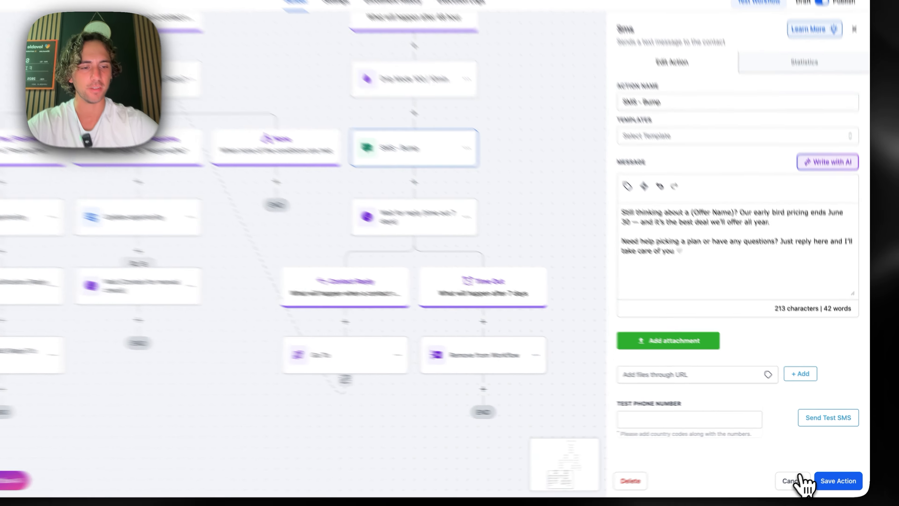
click(801, 476)
Examine the Contact Reply and Time Out branches after SMS - Bump's 7-day wait, following the Go To link back to the reply check
scroll(571, 193, down, 2)
scroll(581, 198, up, 1)
scroll(584, 184, down, 2)
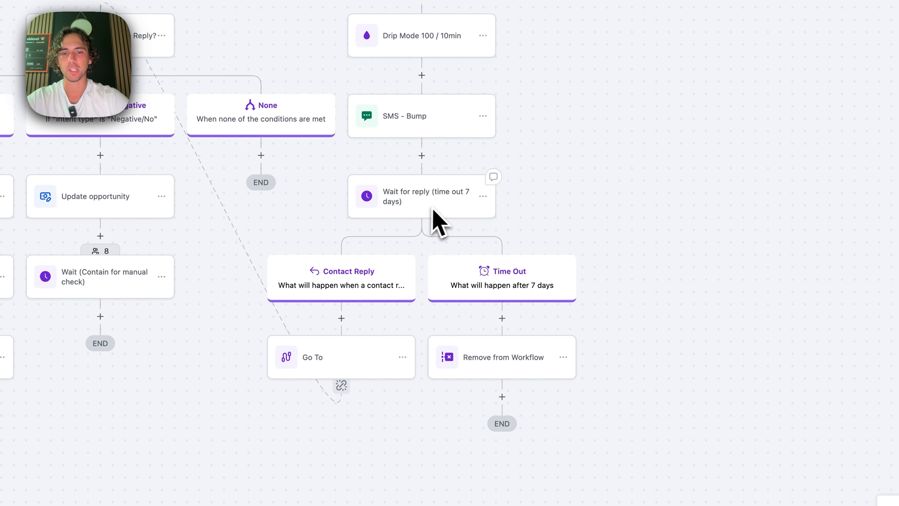
scroll(495, 230, down, 2)
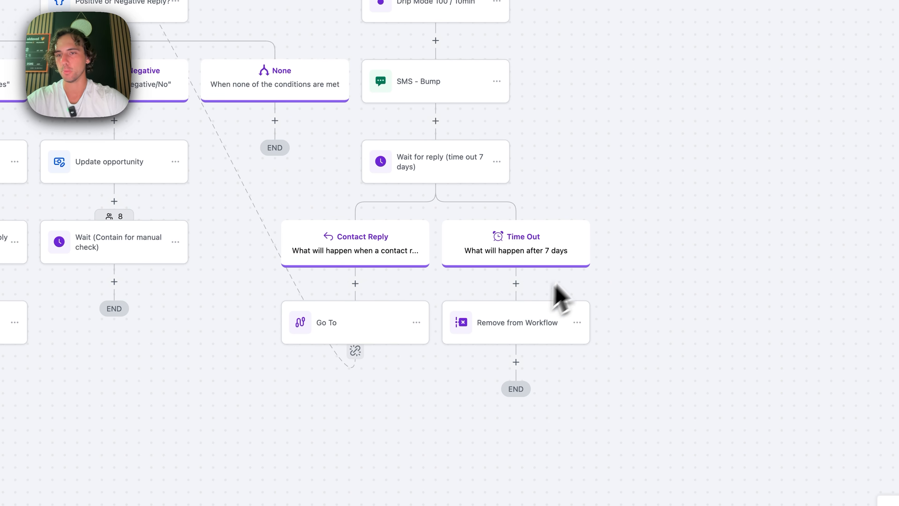
drag(578, 115, 454, 331)
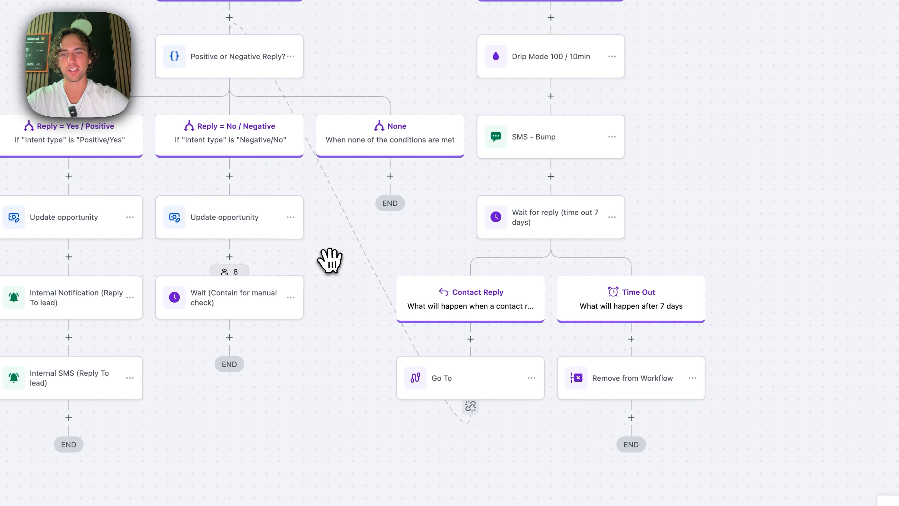
drag(328, 257, 432, 357)
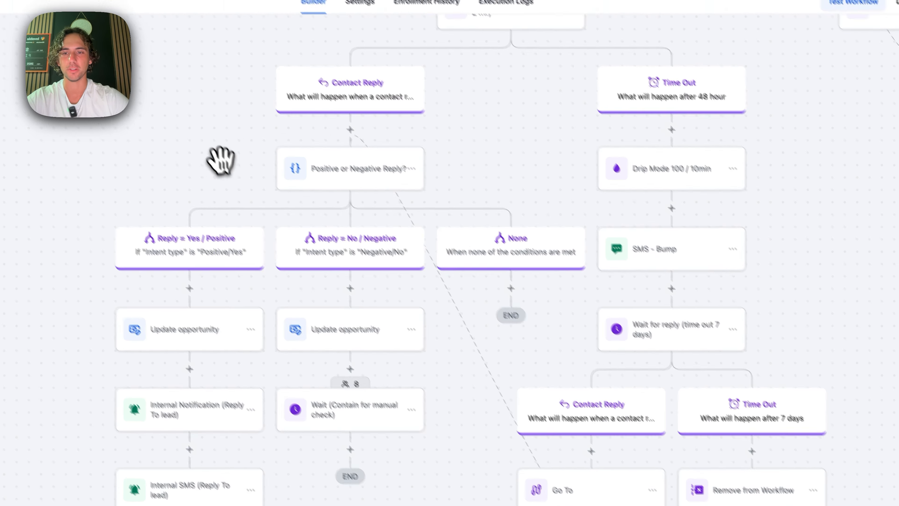
drag(203, 144, 255, 25)
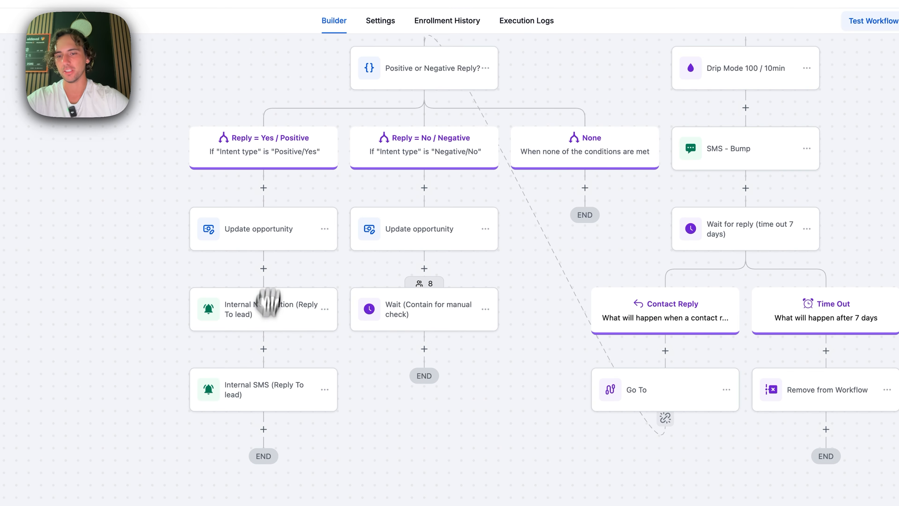
scroll(497, 227, down, 2)
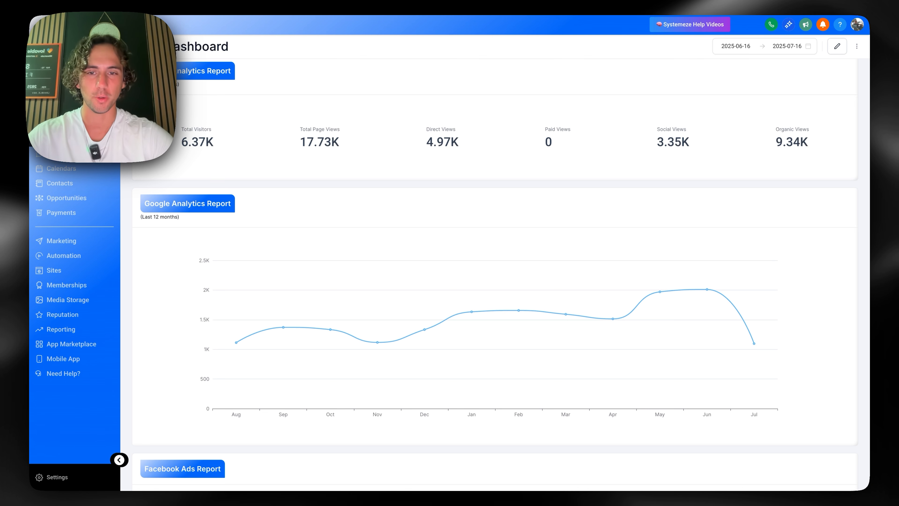
scroll(494, 273, down, 1)
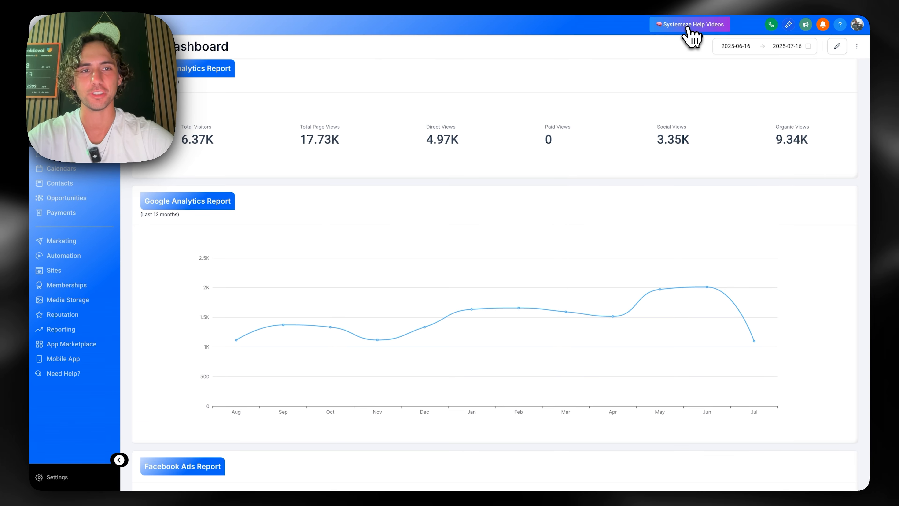
Look through the Systemeze Help Videos setup checklist, from adding a payment method to custom email sending domains, and close it
click(689, 26)
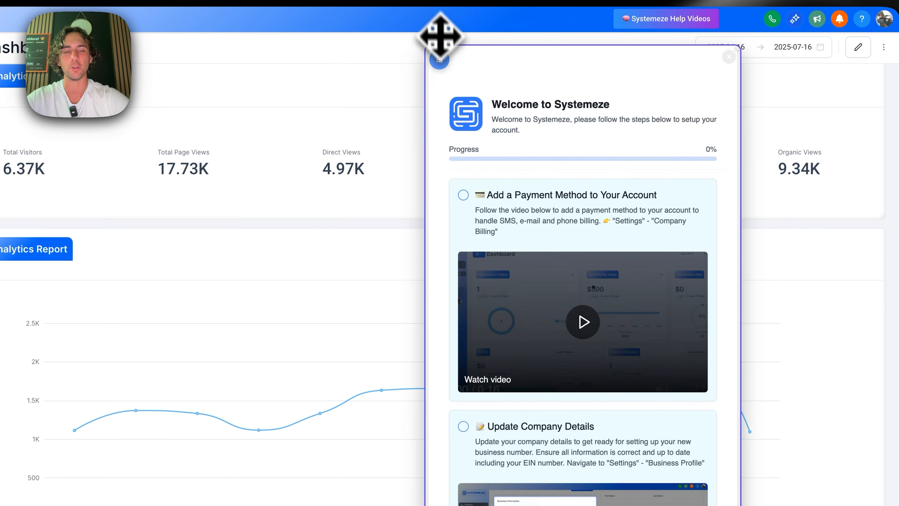
drag(440, 36, 453, 64)
scroll(541, 342, down, 10)
scroll(540, 341, down, 10)
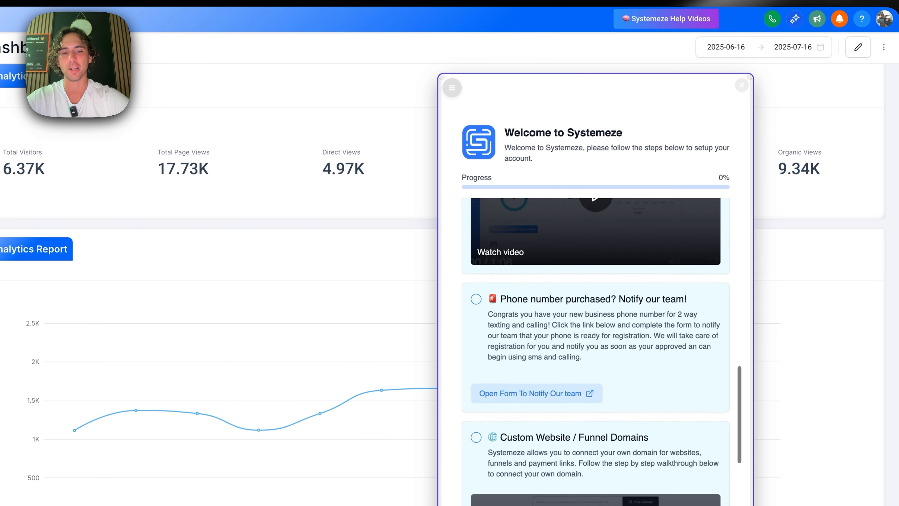
scroll(602, 252, up, 10)
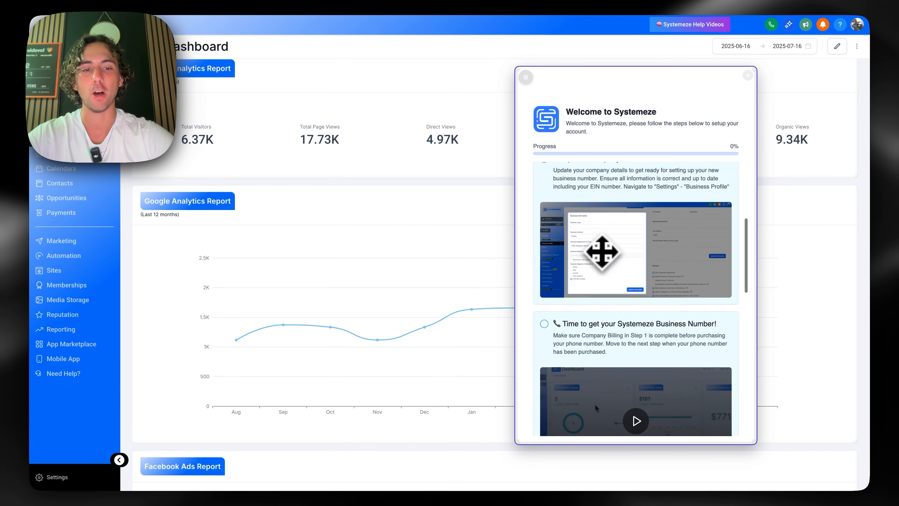
scroll(601, 252, down, 10)
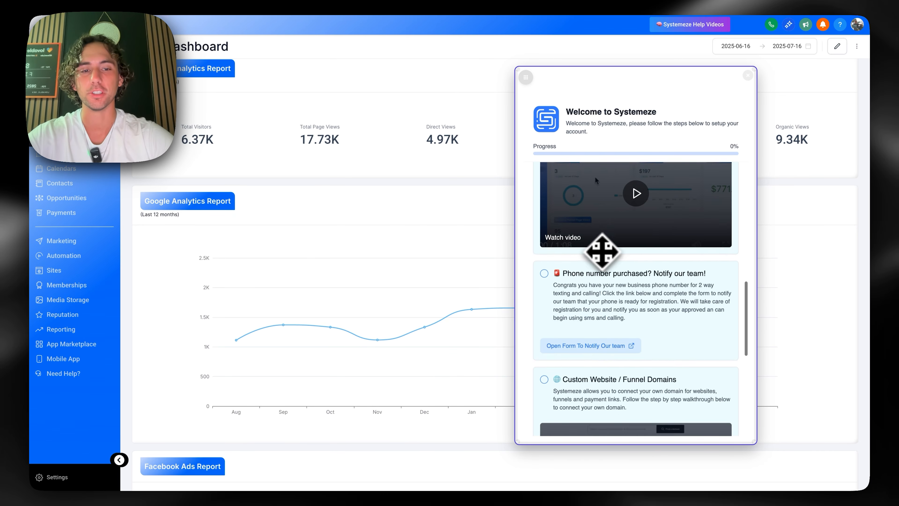
scroll(654, 245, up, 15)
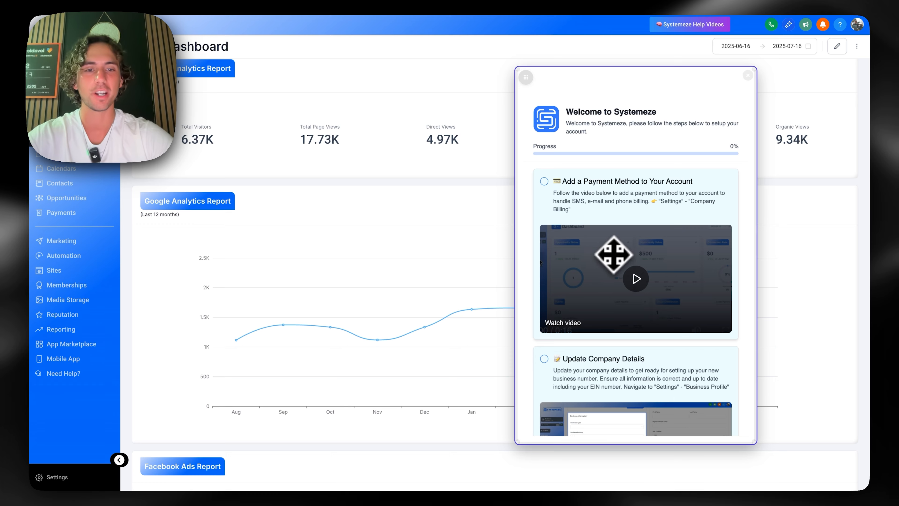
scroll(595, 254, down, 10)
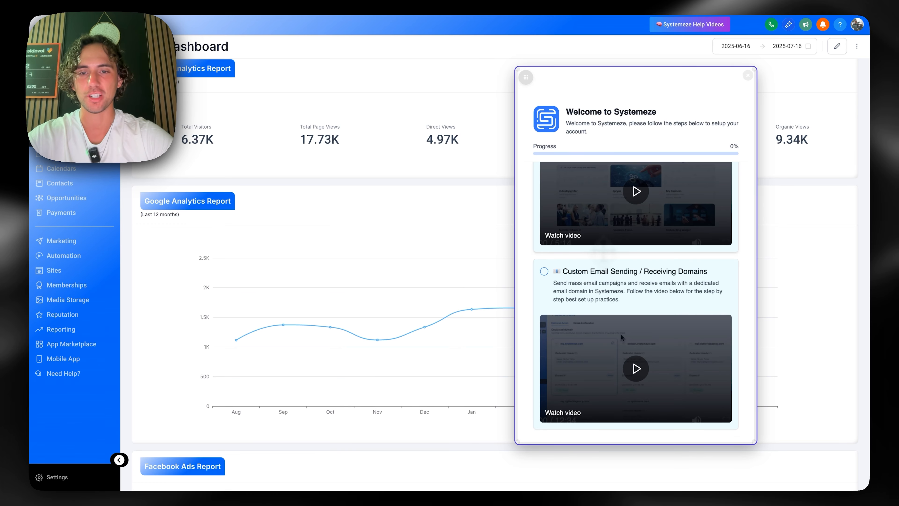
key(Escape)
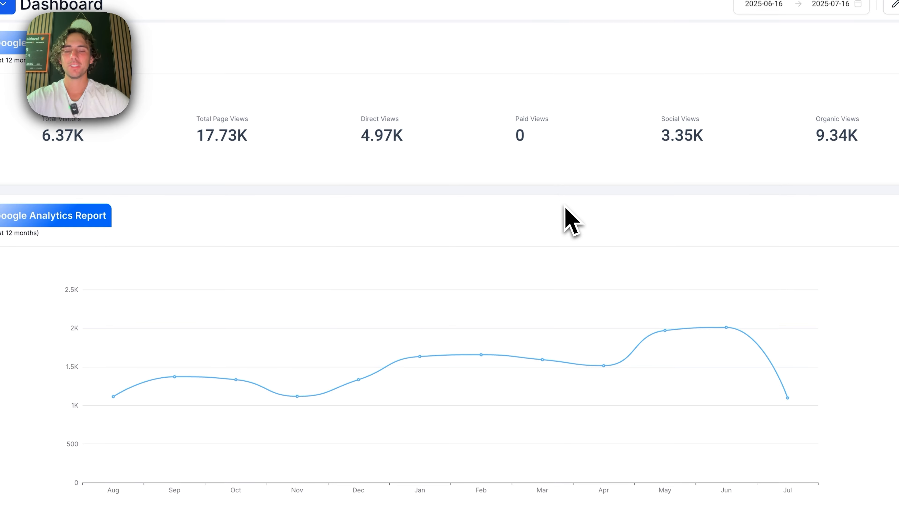